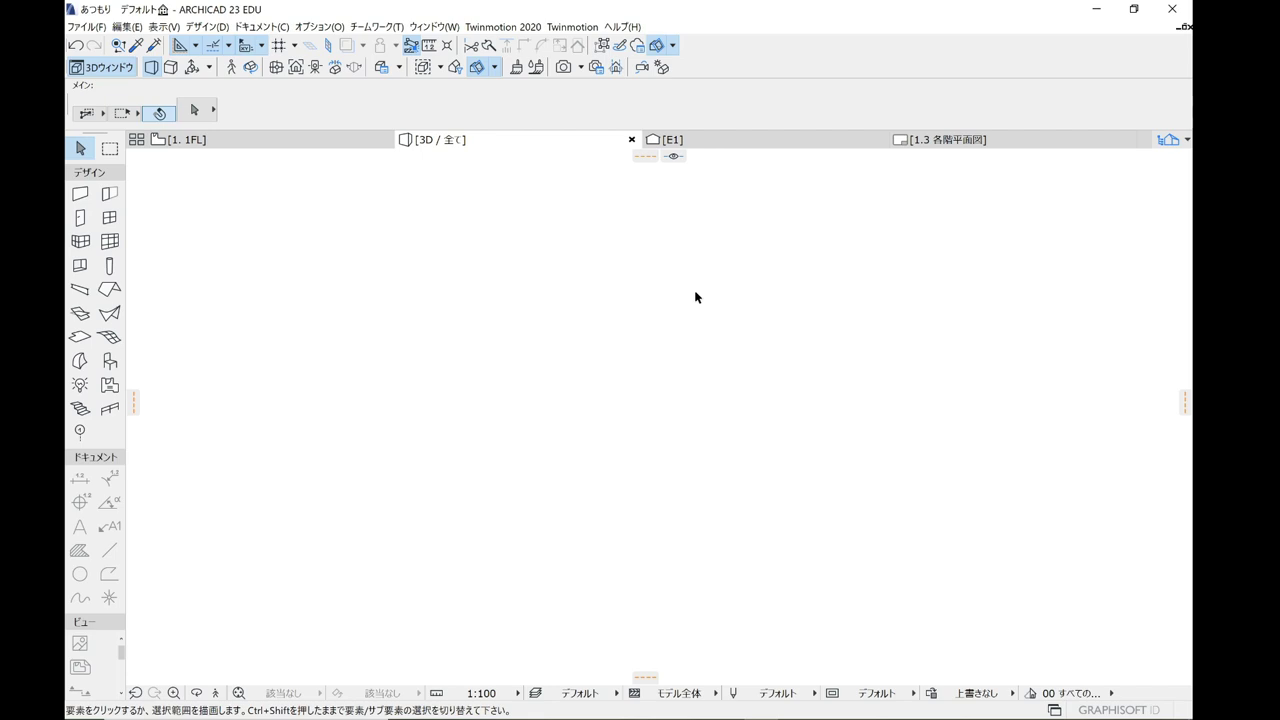
- Undo twice to restore the ground slab and the smaller concrete slab on the wooden floor
key("ctrl+z")
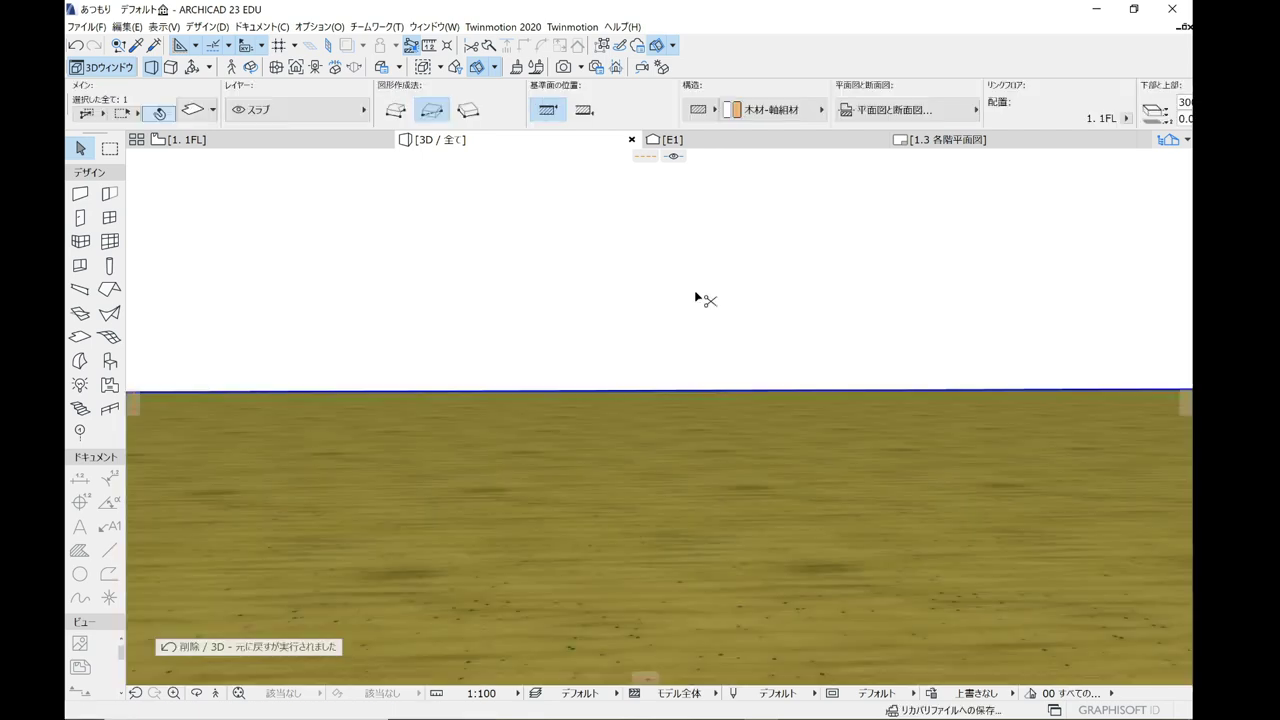
mouse_move(765, 422)
middle_mouse_down("shift")
mouse_move(618, 404)
mouse_move(651, 509)
mouse_move(727, 485)
mouse_move(474, 391)
mouse_move(469, 366)
mouse_move(470, 382)
mouse_move(674, 354)
mouse_move(675, 370)
mouse_move(617, 354)
mouse_move(603, 329)
mouse_move(533, 330)
mouse_move(571, 363)
middle_mouse_up("shift")
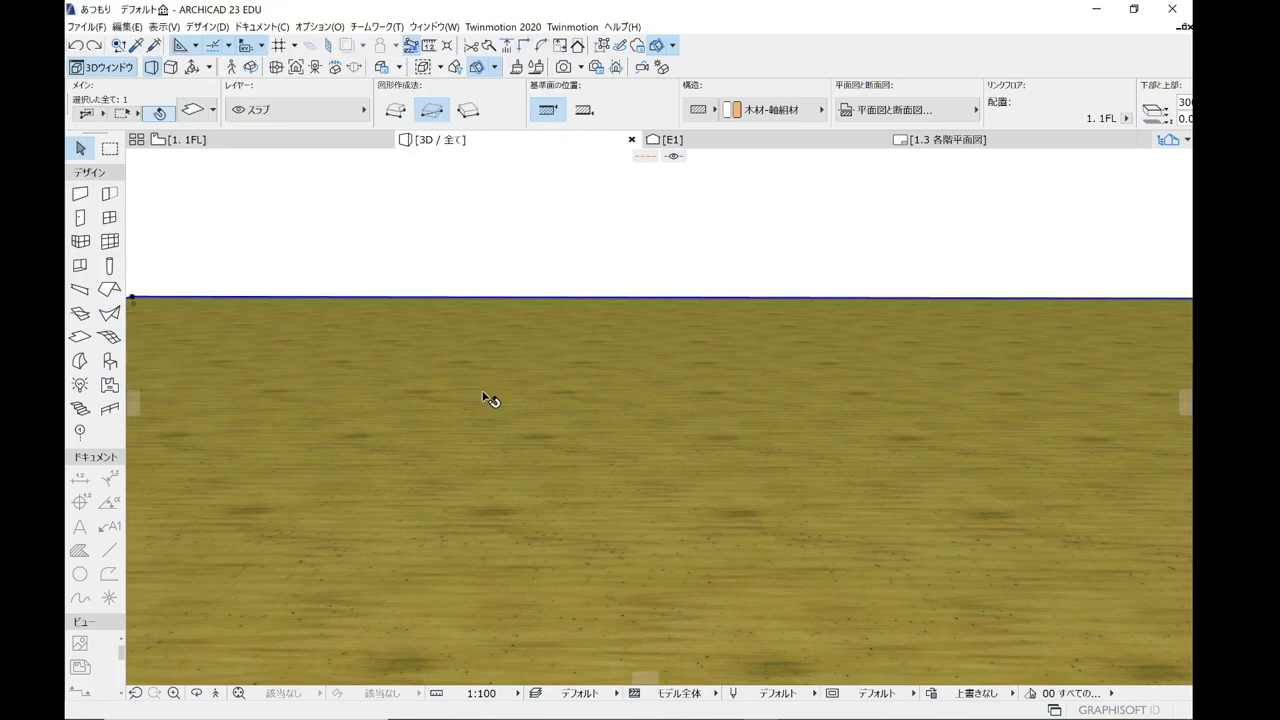
mouse_move(480, 397)
middle_mouse_down("shift")
mouse_move(463, 397)
mouse_move(483, 408)
mouse_move(437, 413)
mouse_move(443, 397)
mouse_move(607, 386)
middle_mouse_up("shift")
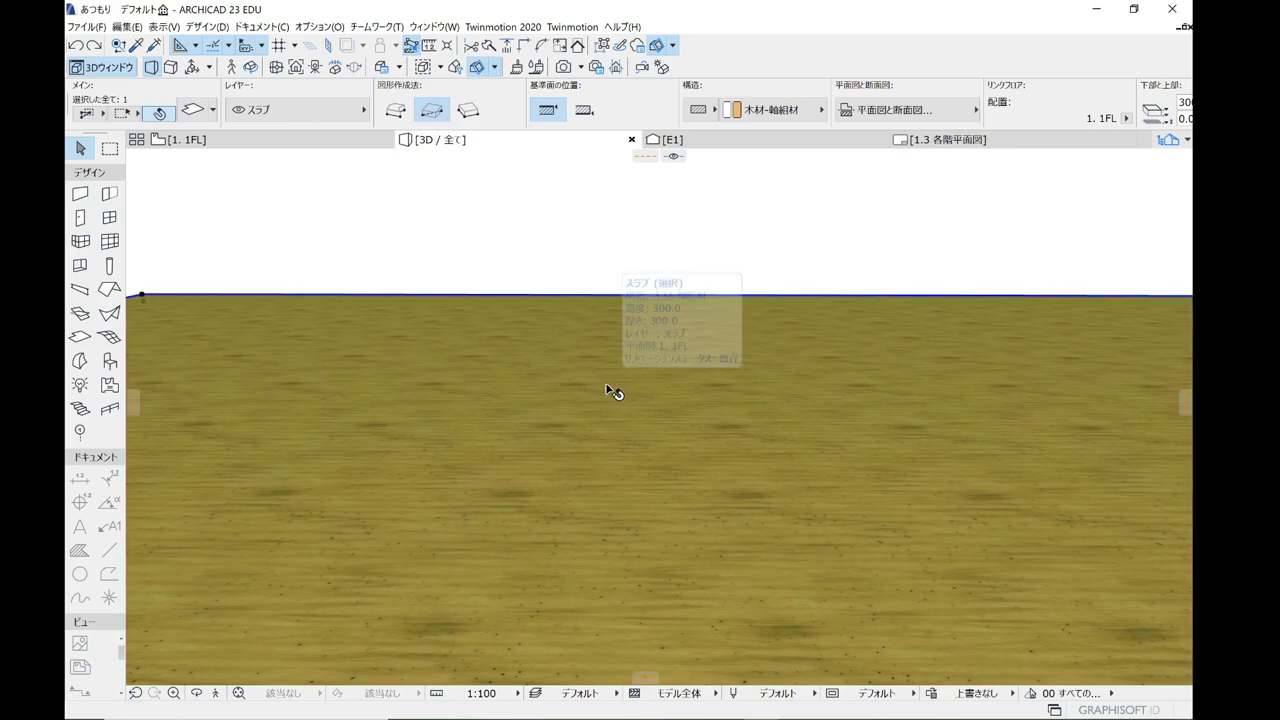
mouse_move(511, 426)
middle_mouse_down("shift")
mouse_move(393, 438)
mouse_move(520, 323)
mouse_move(465, 422)
mouse_move(511, 480)
mouse_move(512, 453)
middle_mouse_up("shift")
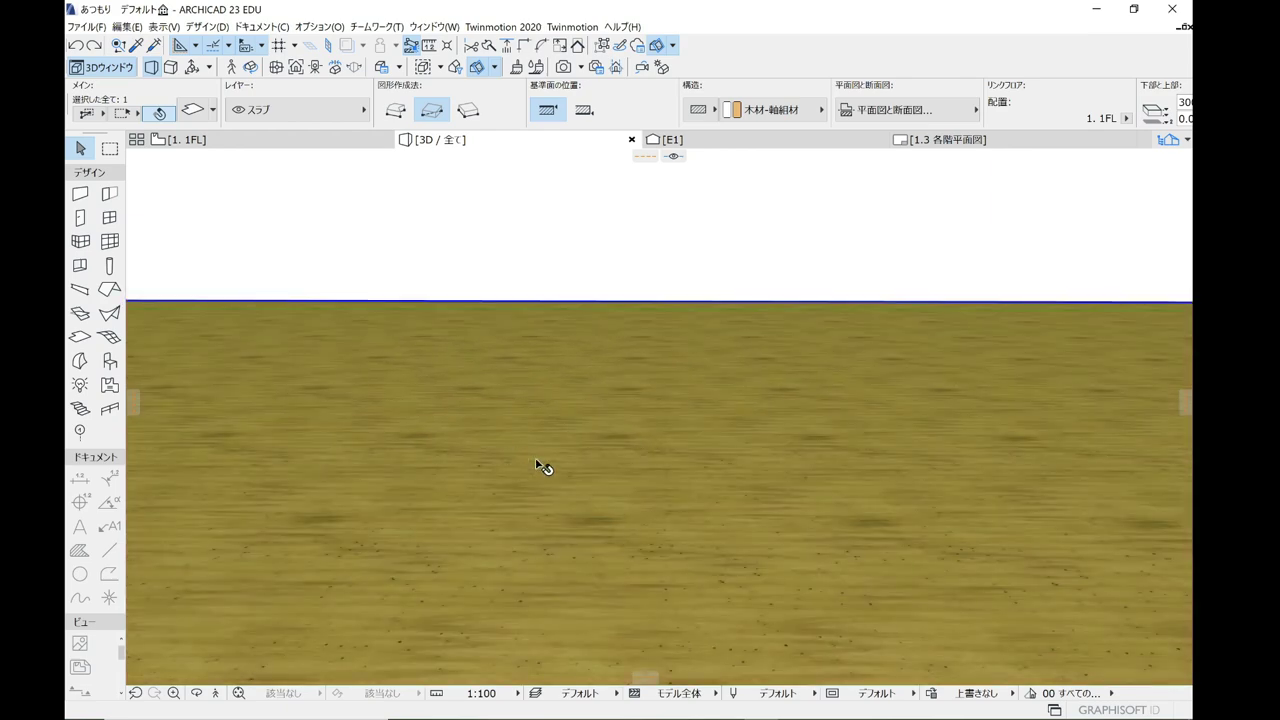
key("ctrl+z")
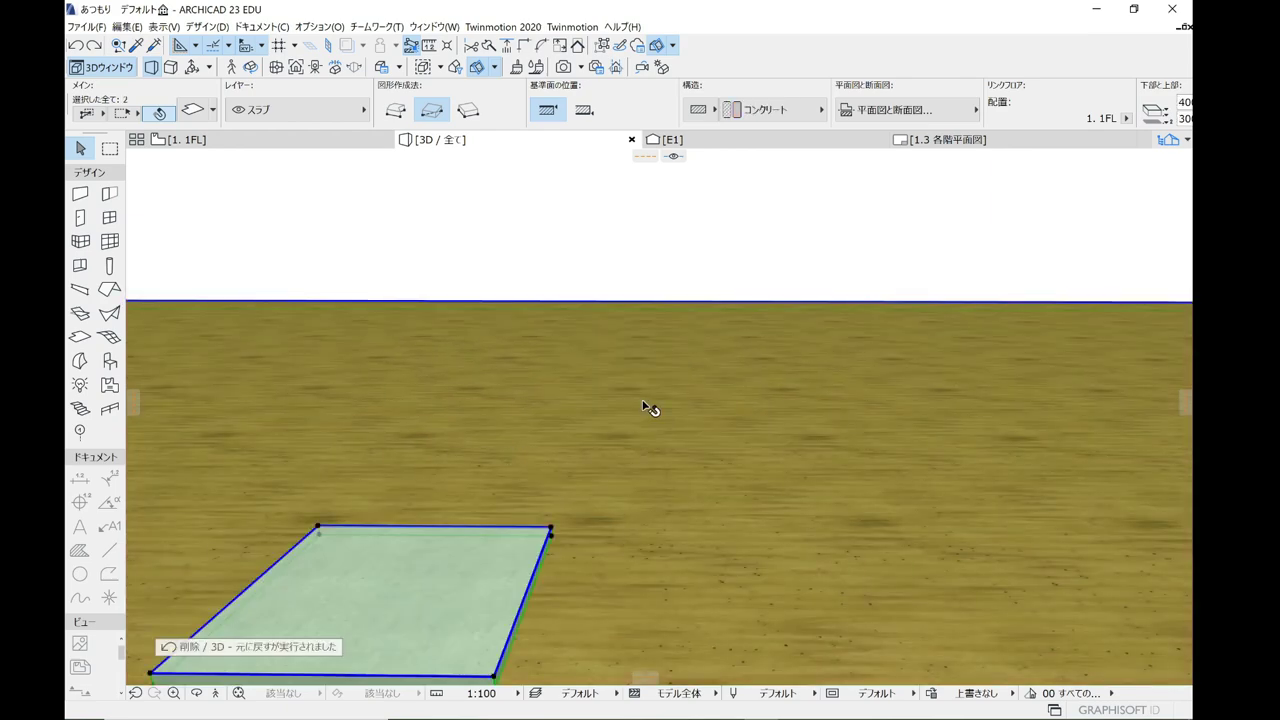
scroll(600, 440, "down", 3)
scroll(595, 460, "up", 2)
scroll(491, 506, "up", 3)
middle_click_drag(611, 477, 632, 380, "shift")
scroll(620, 357, "up", 2)
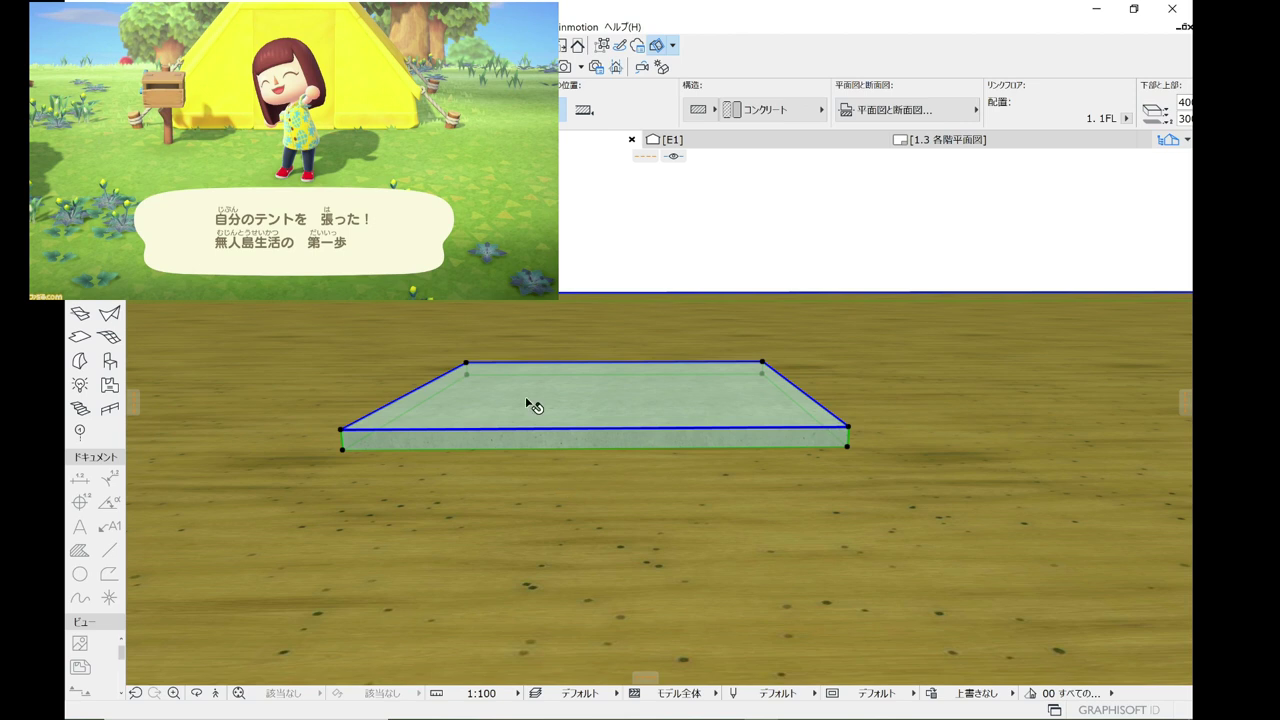
left_click(663, 206)
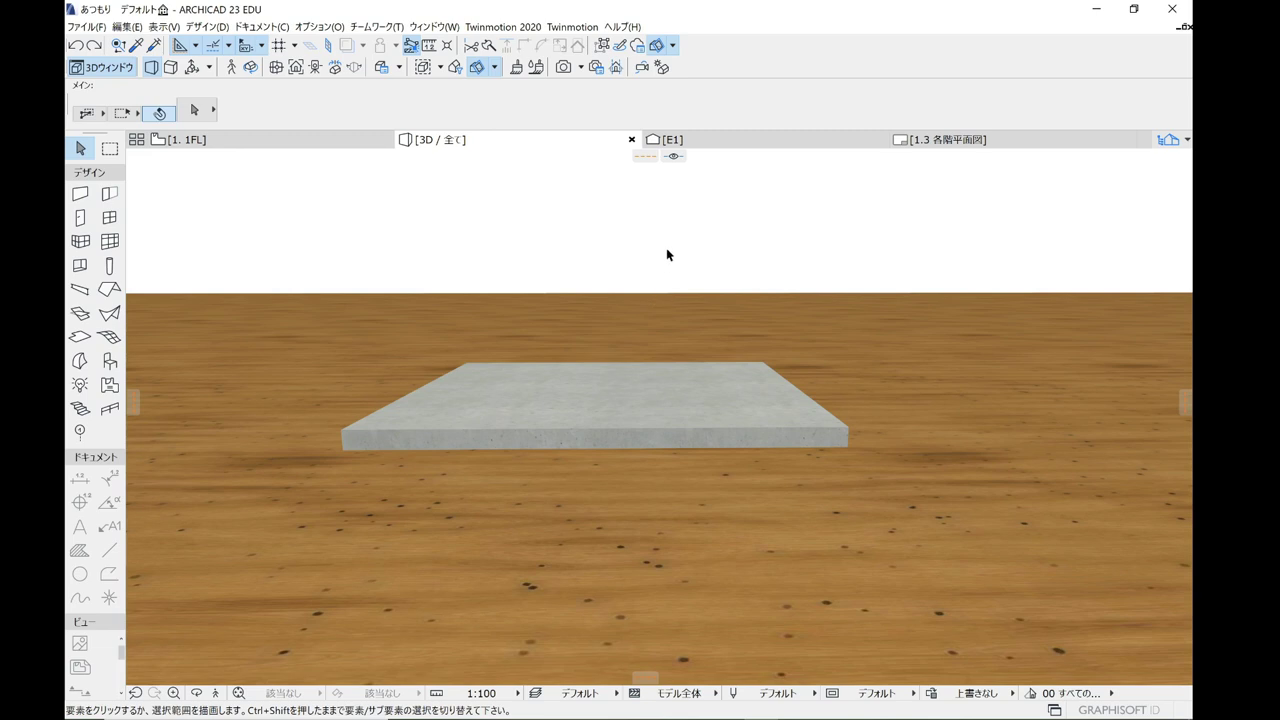
scroll(912, 312, "down", 2)
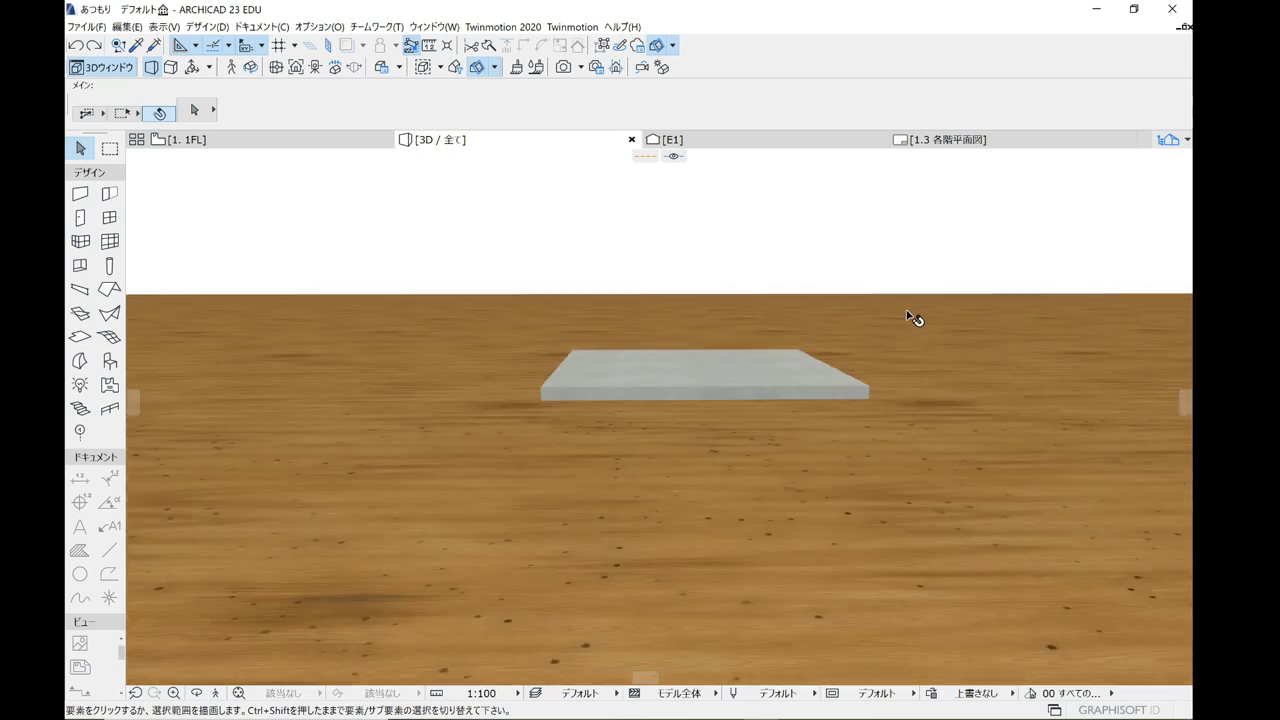
scroll(763, 394, "up", 2)
scroll(745, 401, "up", 2)
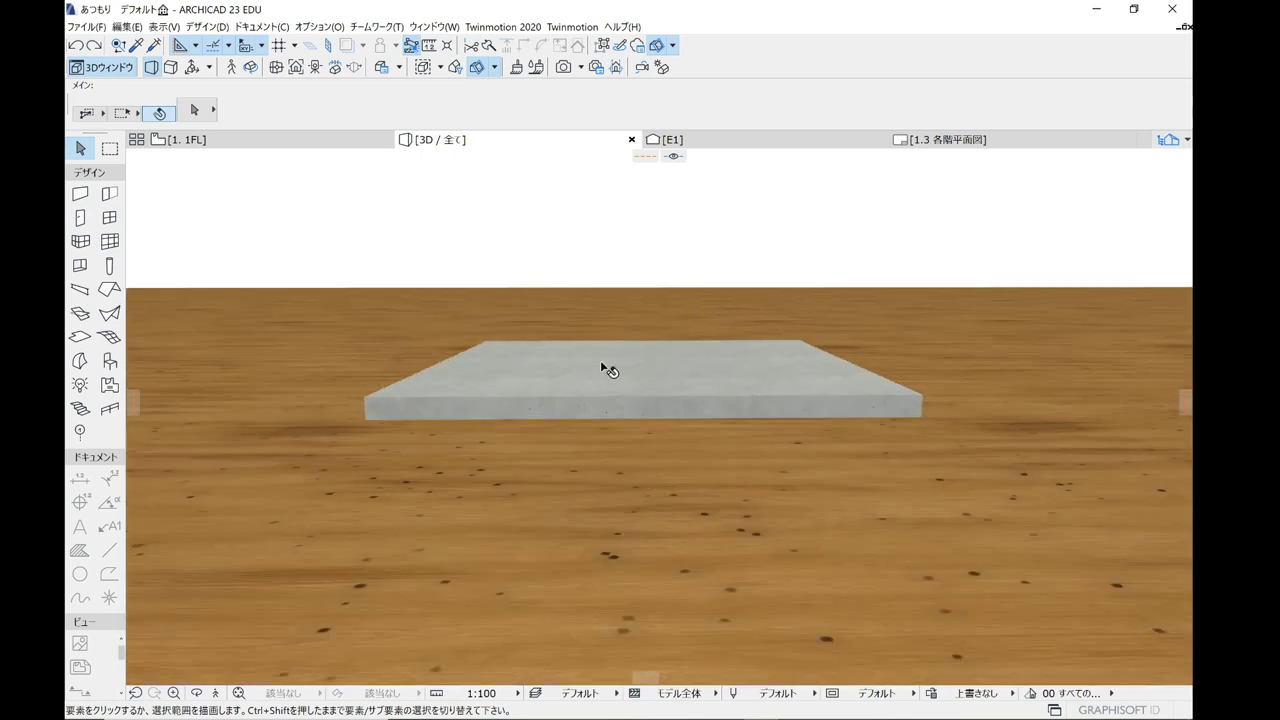
mouse_move(603, 366)
middle_mouse_down("shift")
mouse_move(629, 363)
mouse_move(634, 397)
middle_mouse_up("shift")
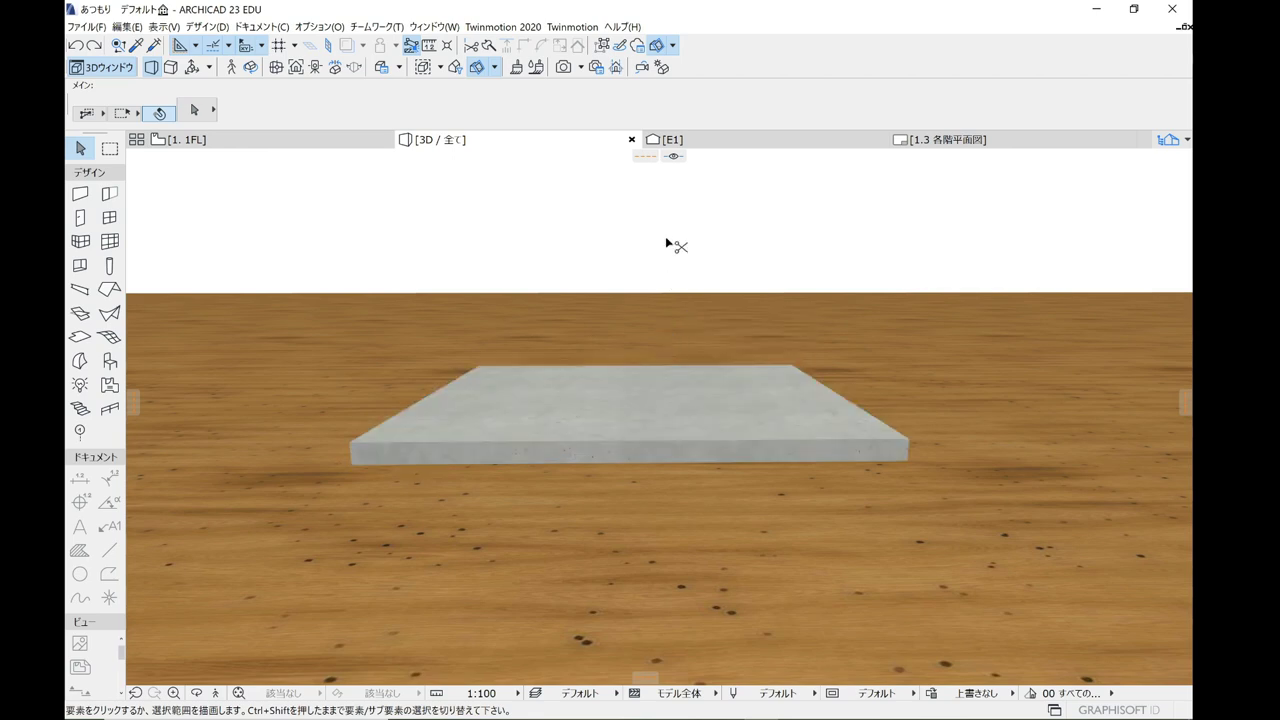
- Restore the first deleted slanted wall above the concrete slab and deselect it
key("ctrl+z")
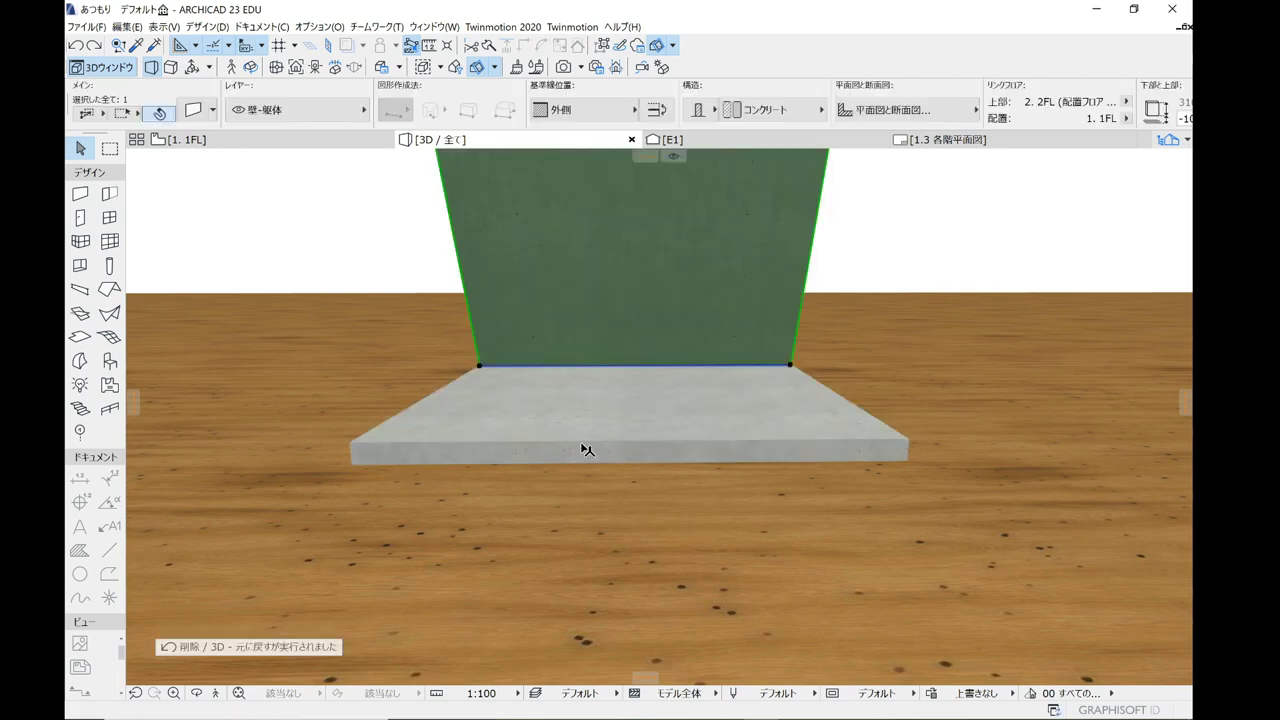
key("Escape")
scroll(640, 400, "down", 2)
scroll(645, 375, "down", 1)
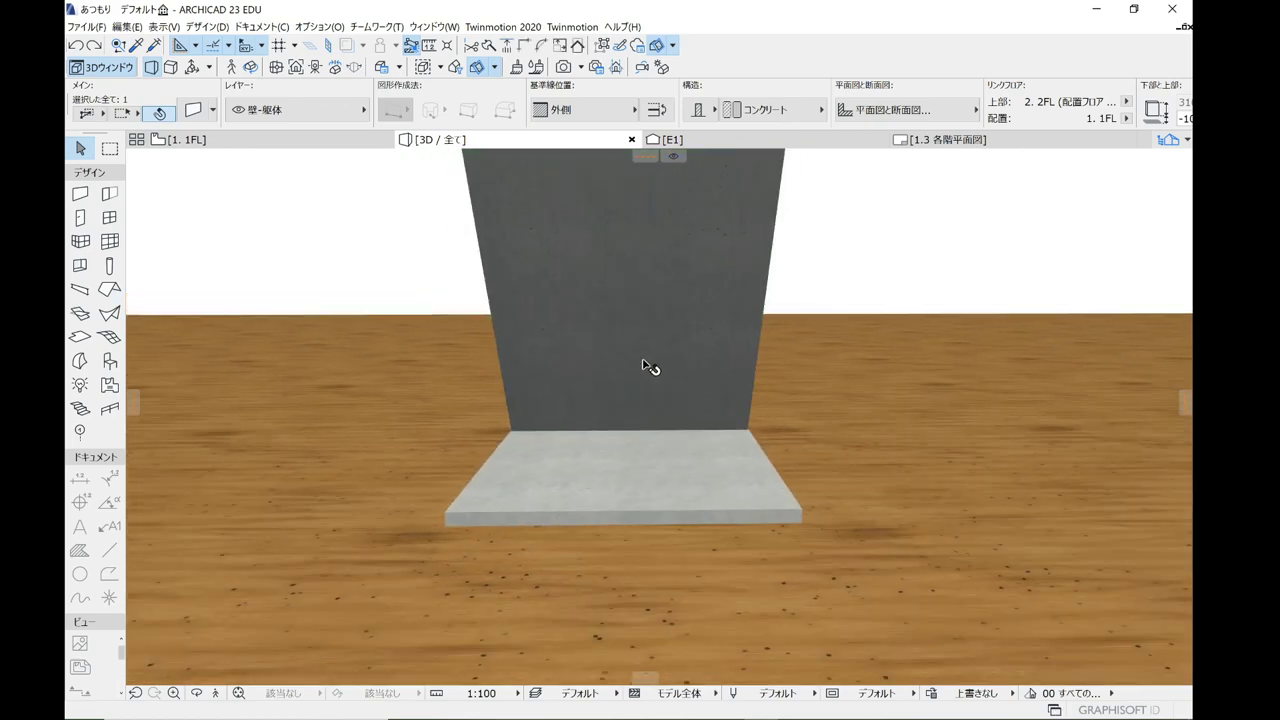
scroll(655, 385, "down", 1)
scroll(650, 225, "up", 1)
scroll(628, 214, "up", 2)
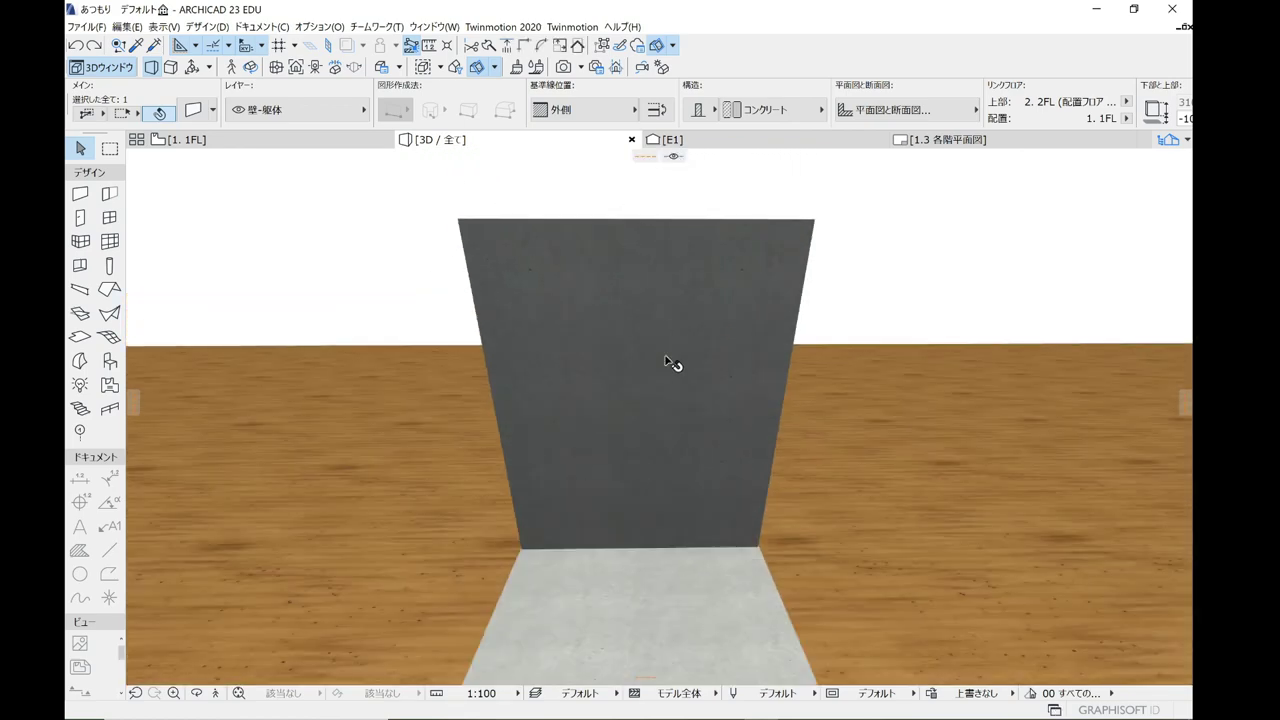
scroll(690, 463, "down", 1)
scroll(680, 490, "up", 3)
scroll(675, 507, "up", 1)
scroll(660, 495, "down", 5)
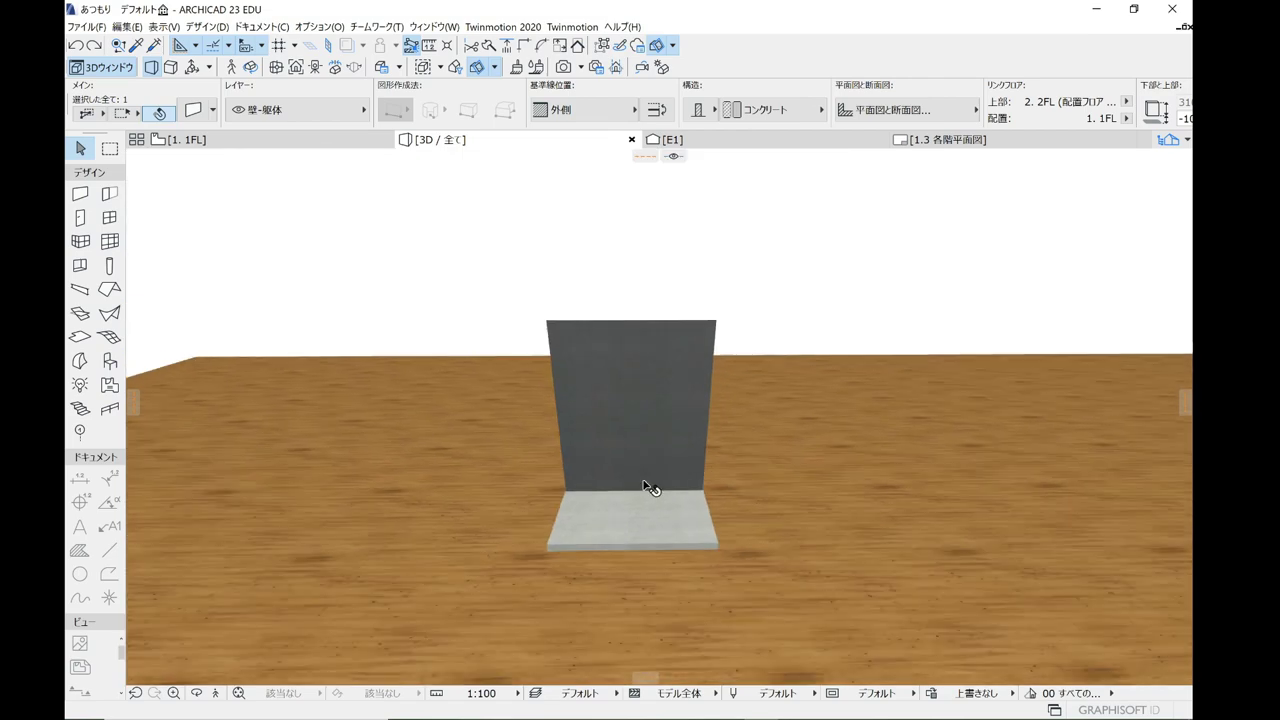
scroll(645, 495, "up", 2)
scroll(640, 503, "up", 1)
mouse_move(617, 500)
left_mouse_down()
mouse_move(754, 636)
mouse_move(686, 488)
mouse_move(660, 490)
left_mouse_up()
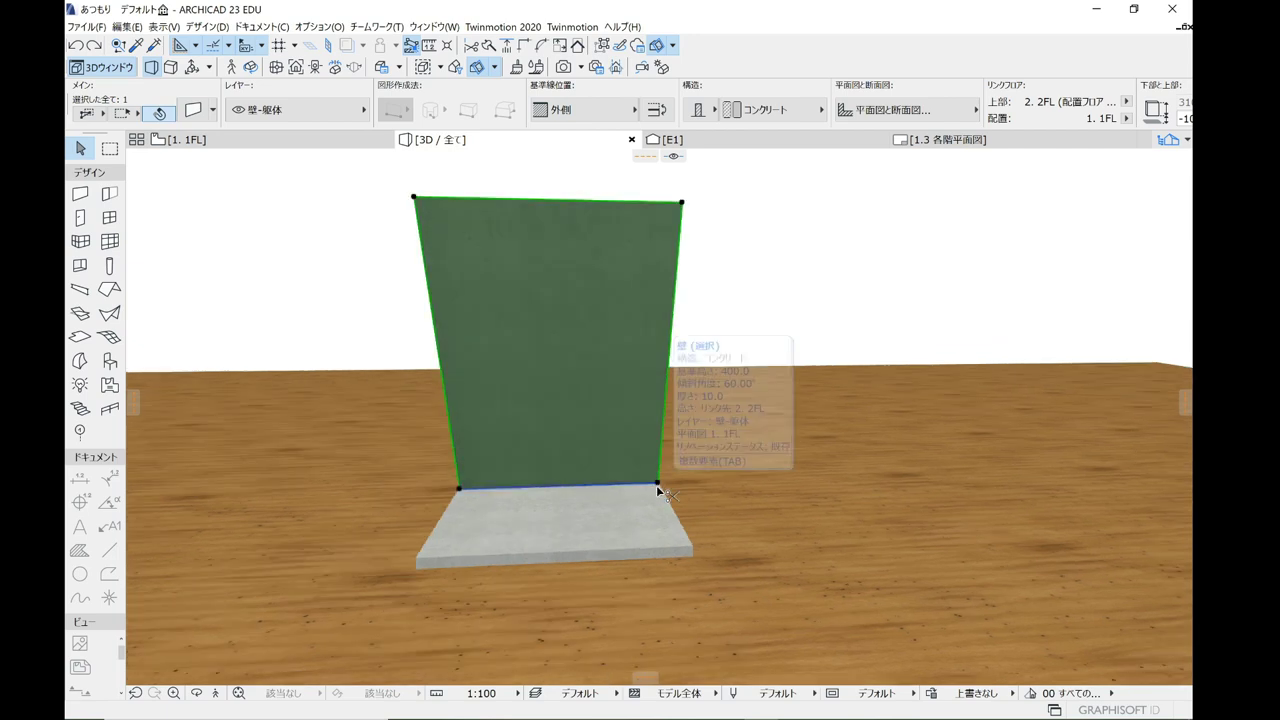
- Restore the second slanted wall so both walls cross in an A shape
key("ctrl+z")
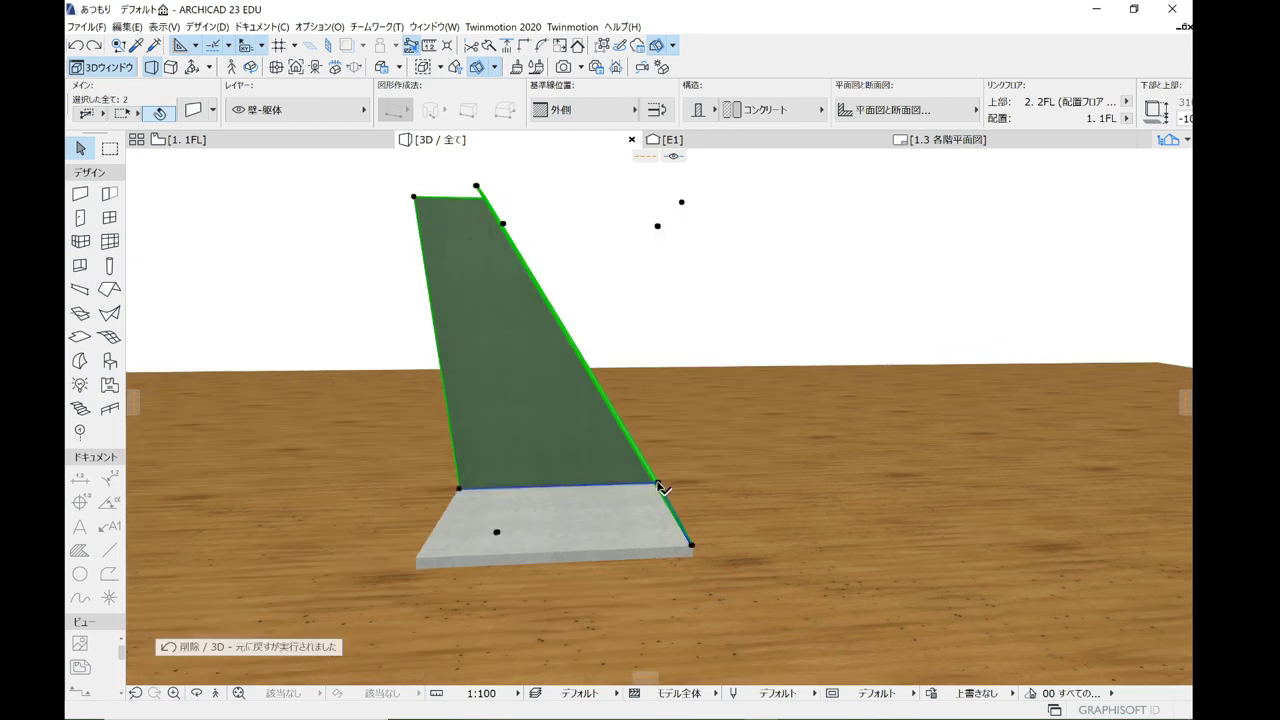
mouse_move(602, 446)
left_mouse_down()
mouse_move(534, 521)
mouse_move(700, 462)
left_mouse_up()
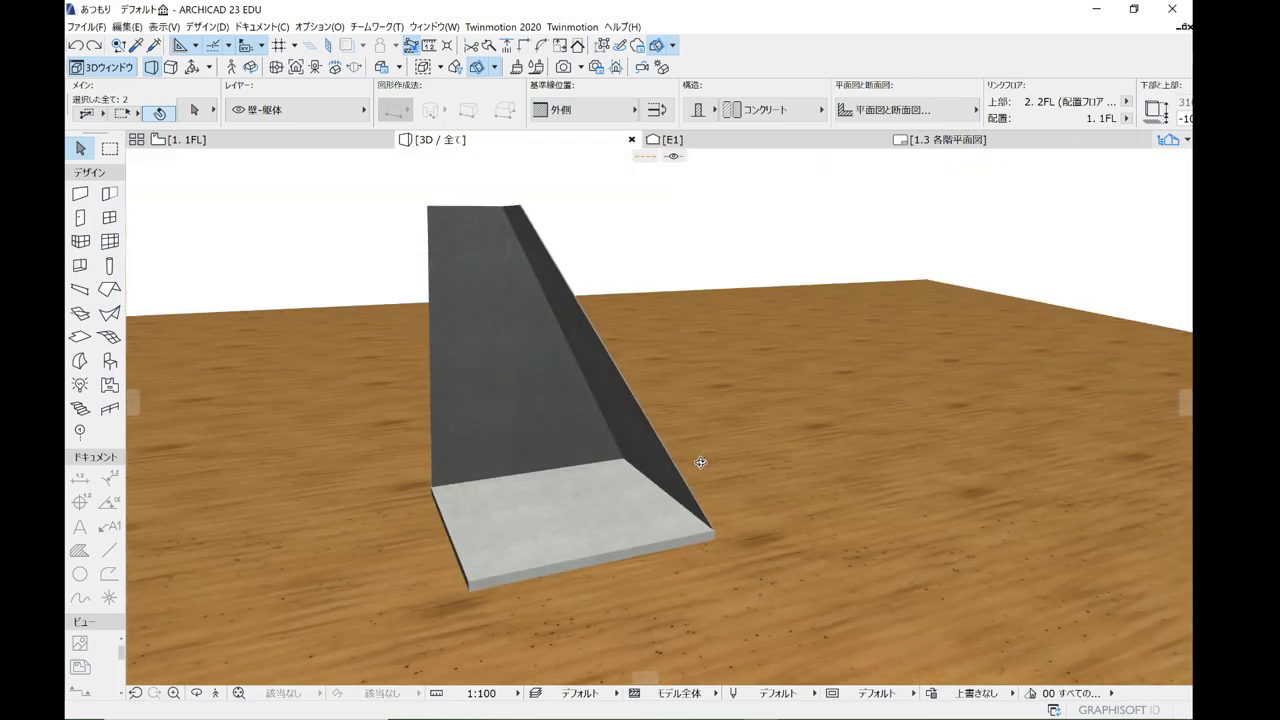
mouse_move(700, 462)
left_mouse_down()
mouse_move(571, 466)
mouse_move(619, 420)
left_mouse_up()
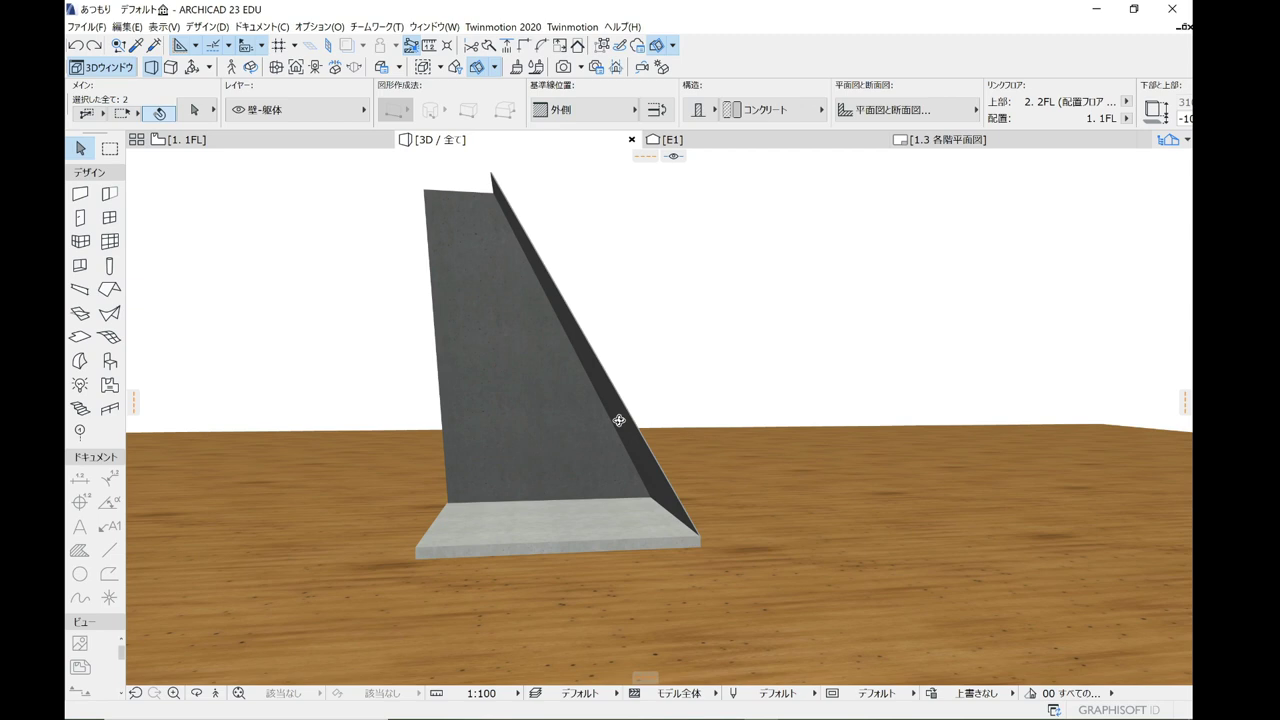
left_click_drag(619, 420, 551, 390)
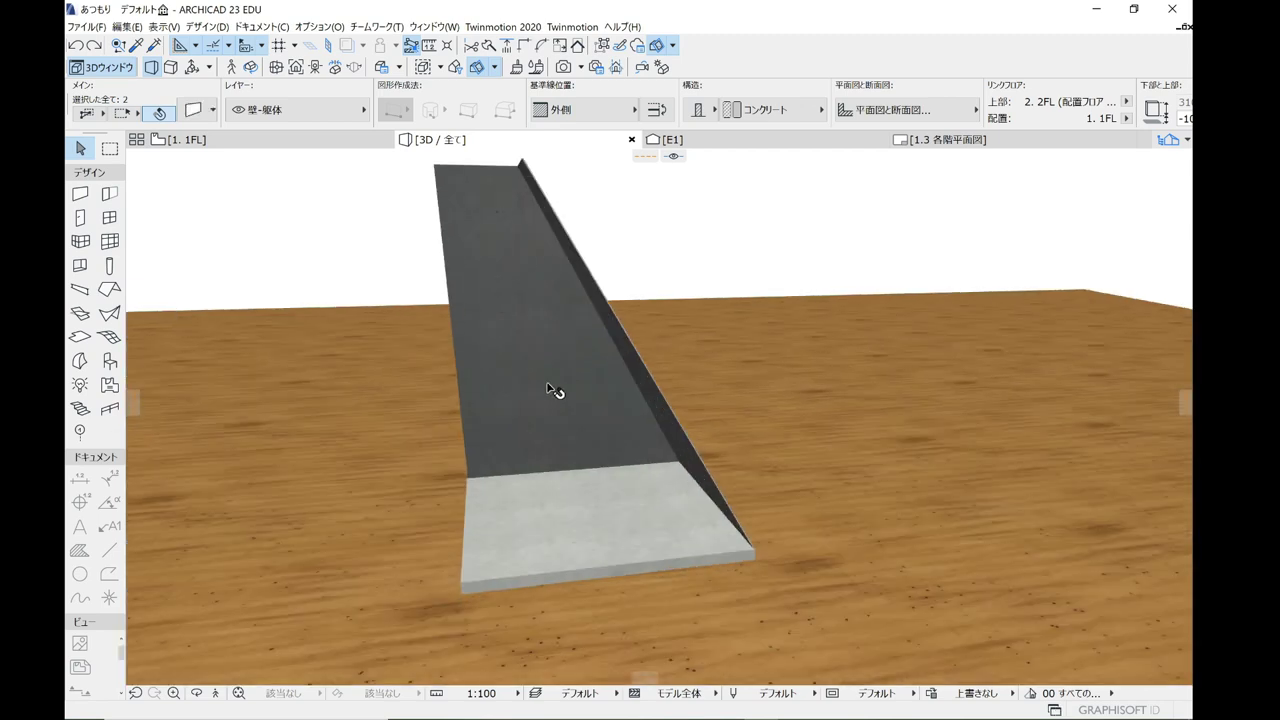
left_click_drag(551, 390, 529, 557)
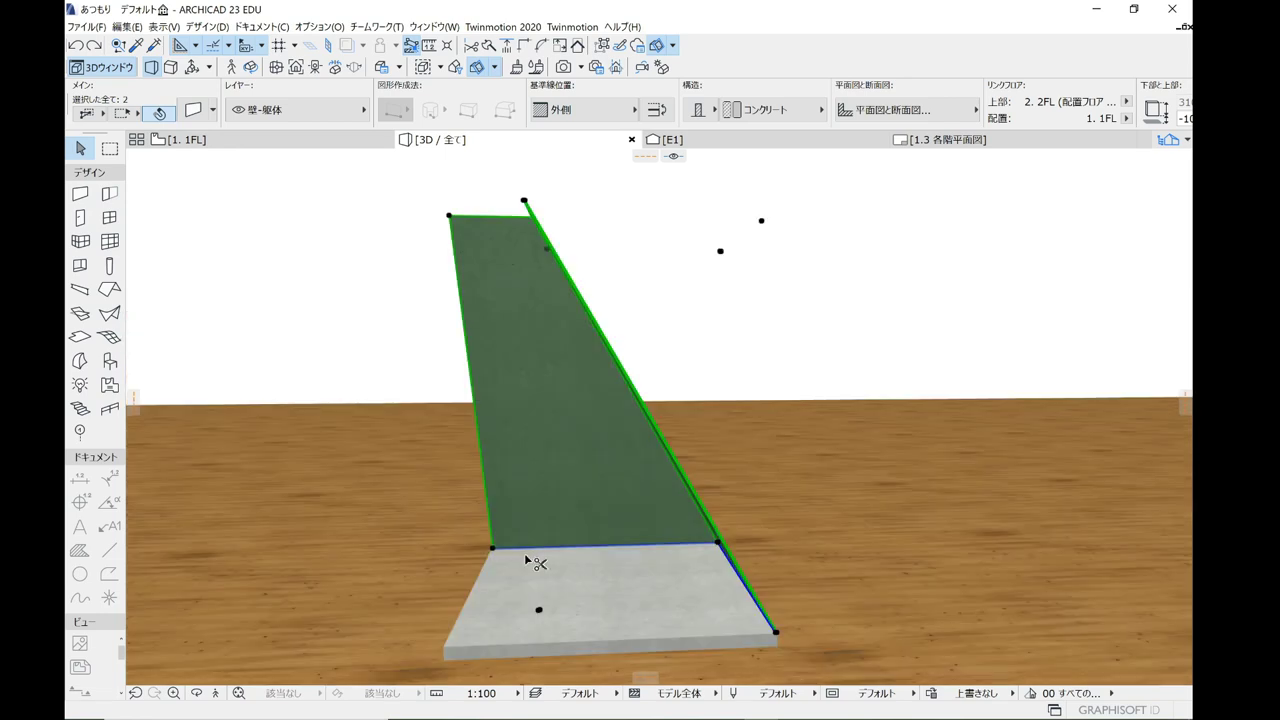
mouse_move(529, 561)
left_mouse_down()
mouse_move(388, 350)
mouse_move(537, 350)
left_mouse_up()
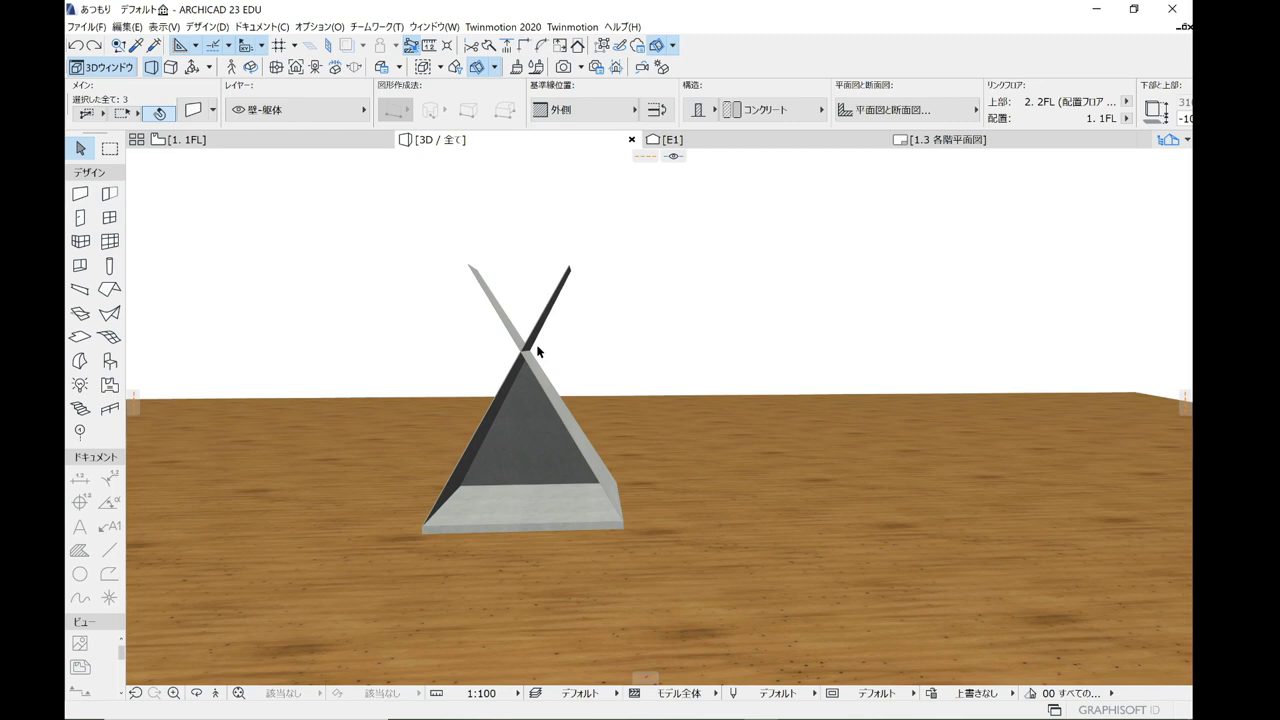
- Undo the trim to bring back the full walls, forming a four-sided pyramid on the slab
left_click_drag(537, 350, 571, 354)
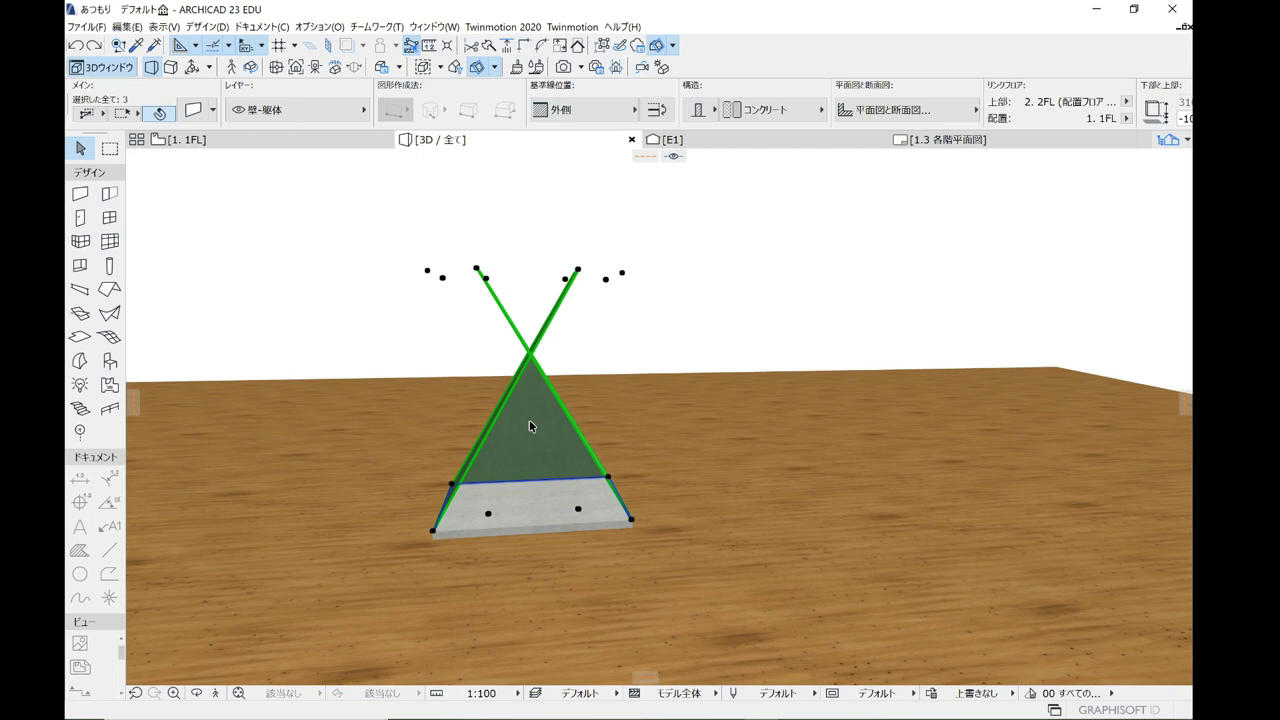
key("ctrl+z")
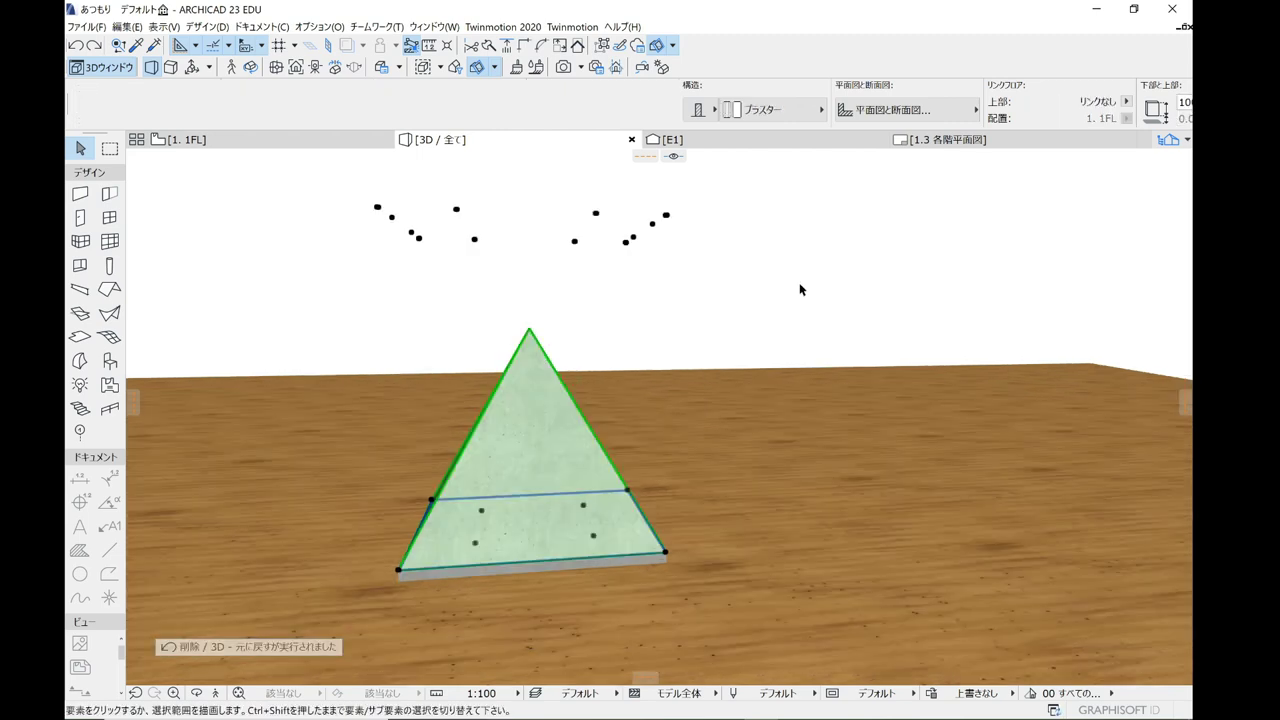
middle_click_drag(800, 289, 664, 426, "shift")
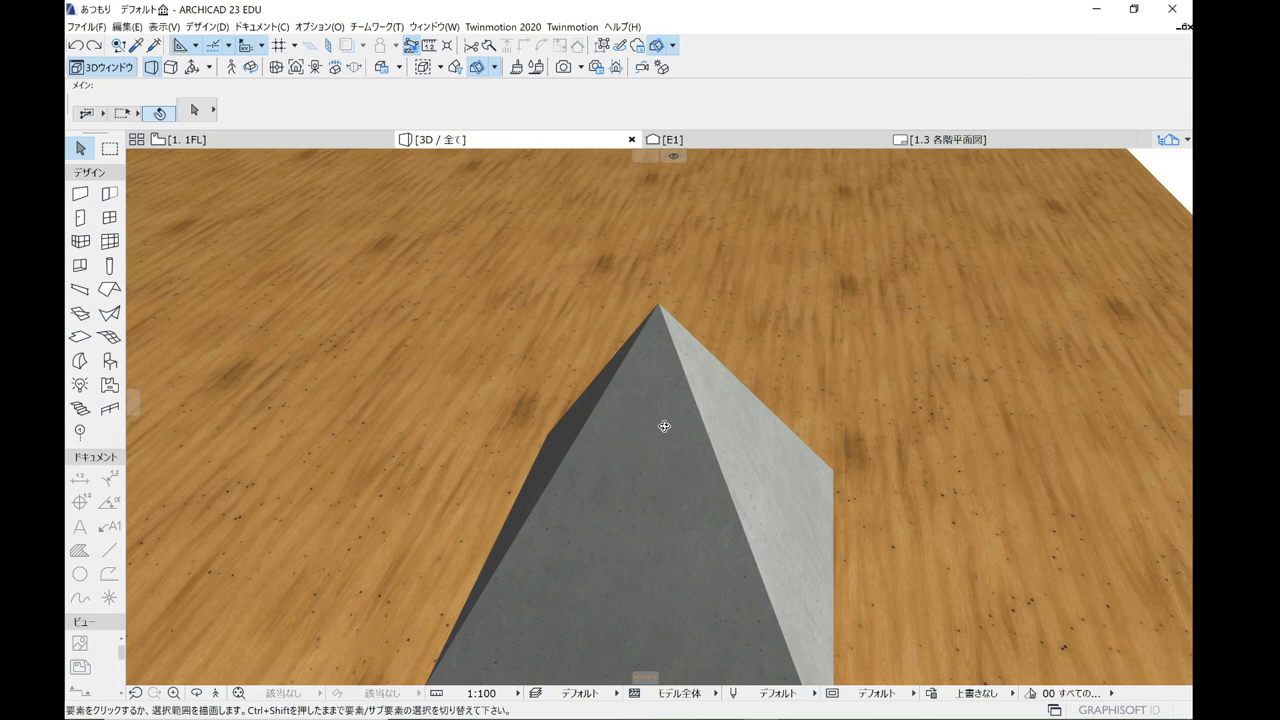
middle_click_drag(664, 426, 700, 423, "shift")
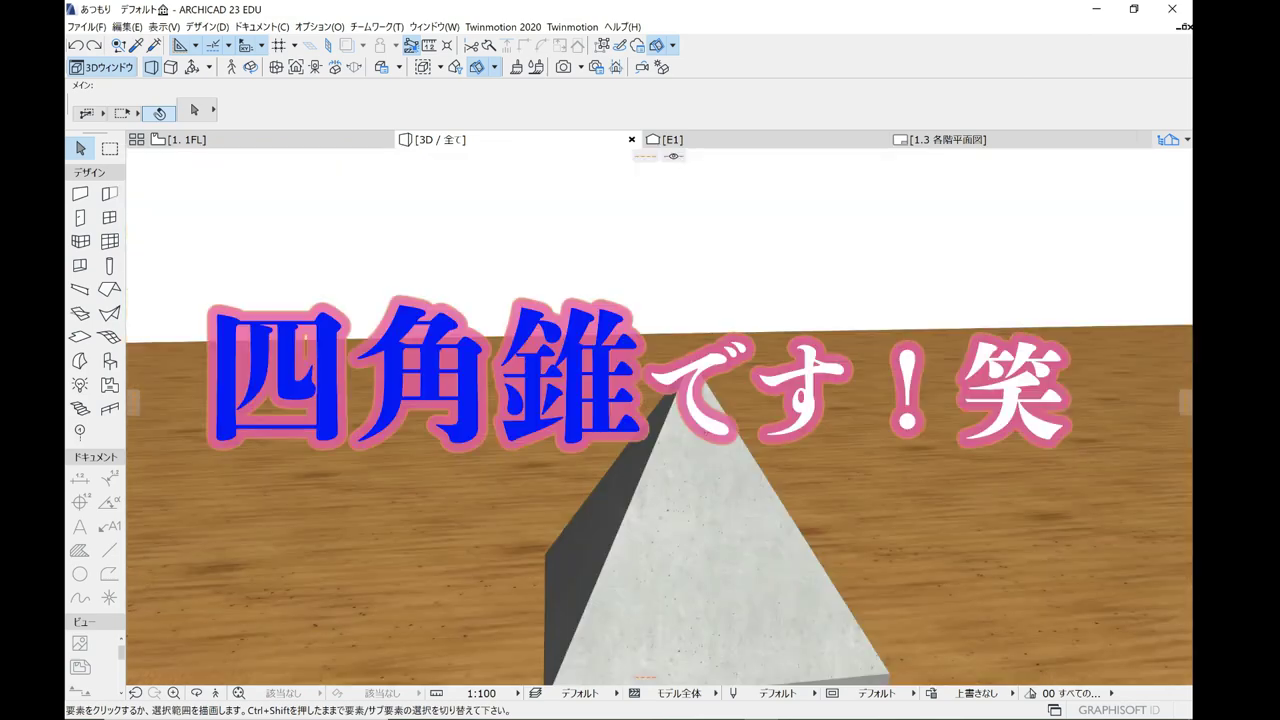
middle_click_drag(700, 423, 506, 461, "shift")
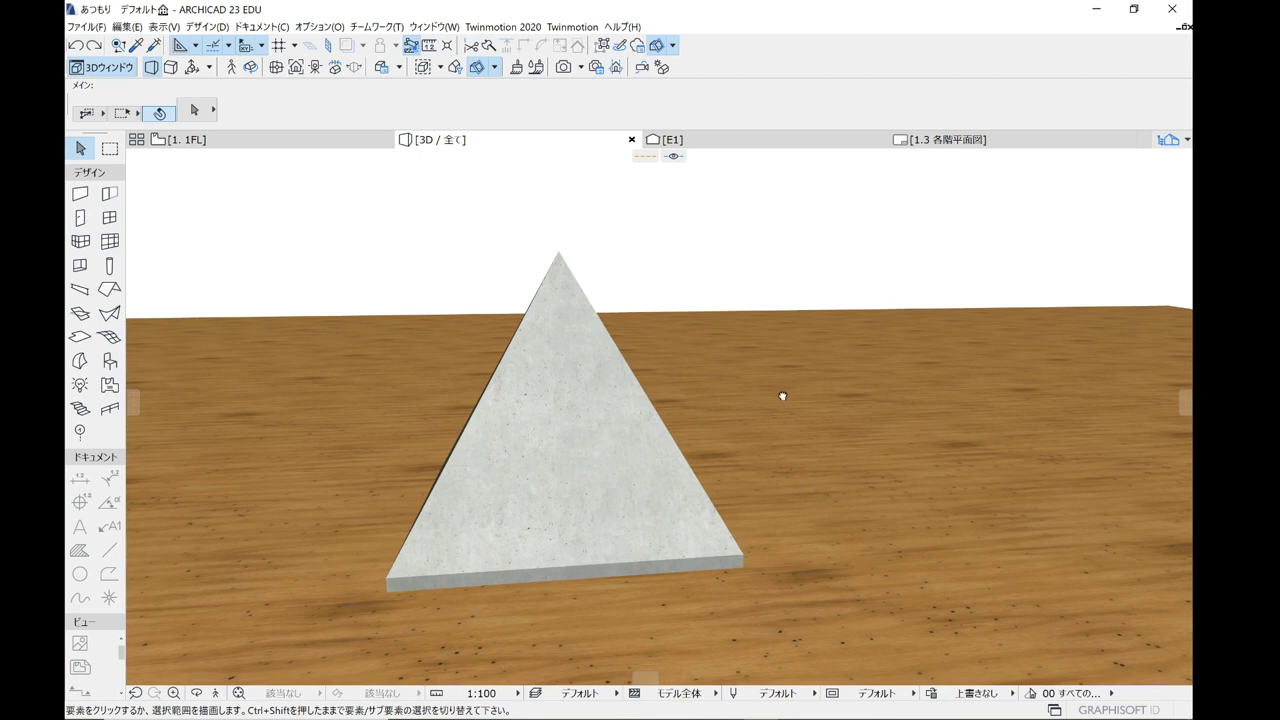
mouse_move(689, 514)
left_mouse_down()
mouse_move(634, 571)
mouse_move(705, 499)
mouse_move(831, 543)
left_mouse_up()
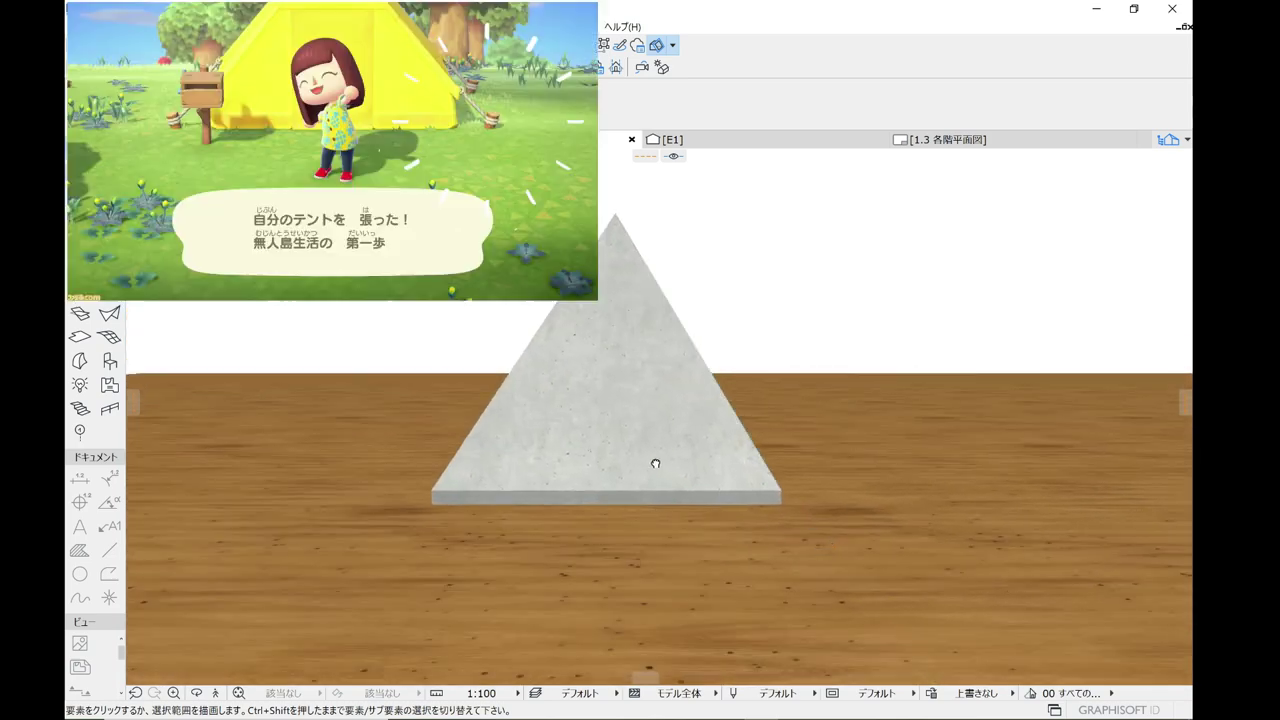
- Orbit and zoom around the pyramid until its whole base is in view
mouse_move(657, 463)
left_mouse_down()
mouse_move(514, 534)
mouse_move(720, 523)
mouse_move(640, 520)
mouse_move(766, 551)
mouse_move(851, 552)
left_mouse_up()
scroll(851, 552, "up", 5)
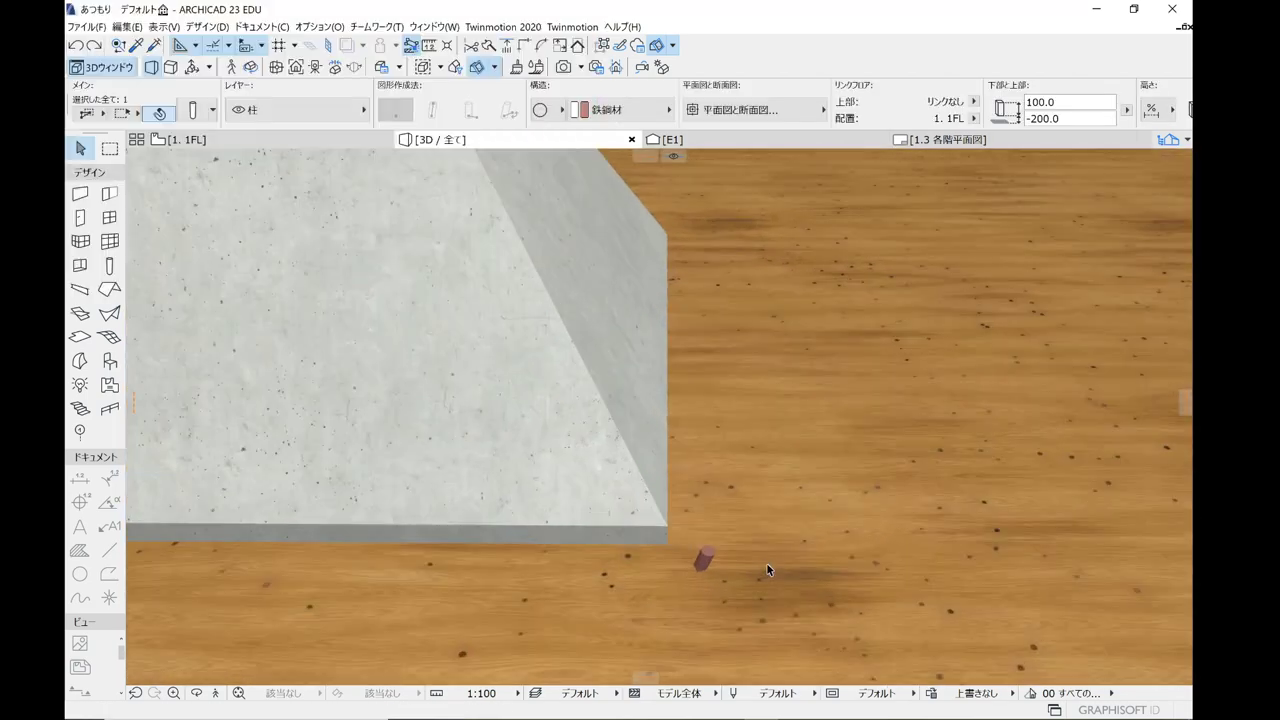
left_click_drag(767, 564, 755, 492)
scroll(755, 492, "down", 3)
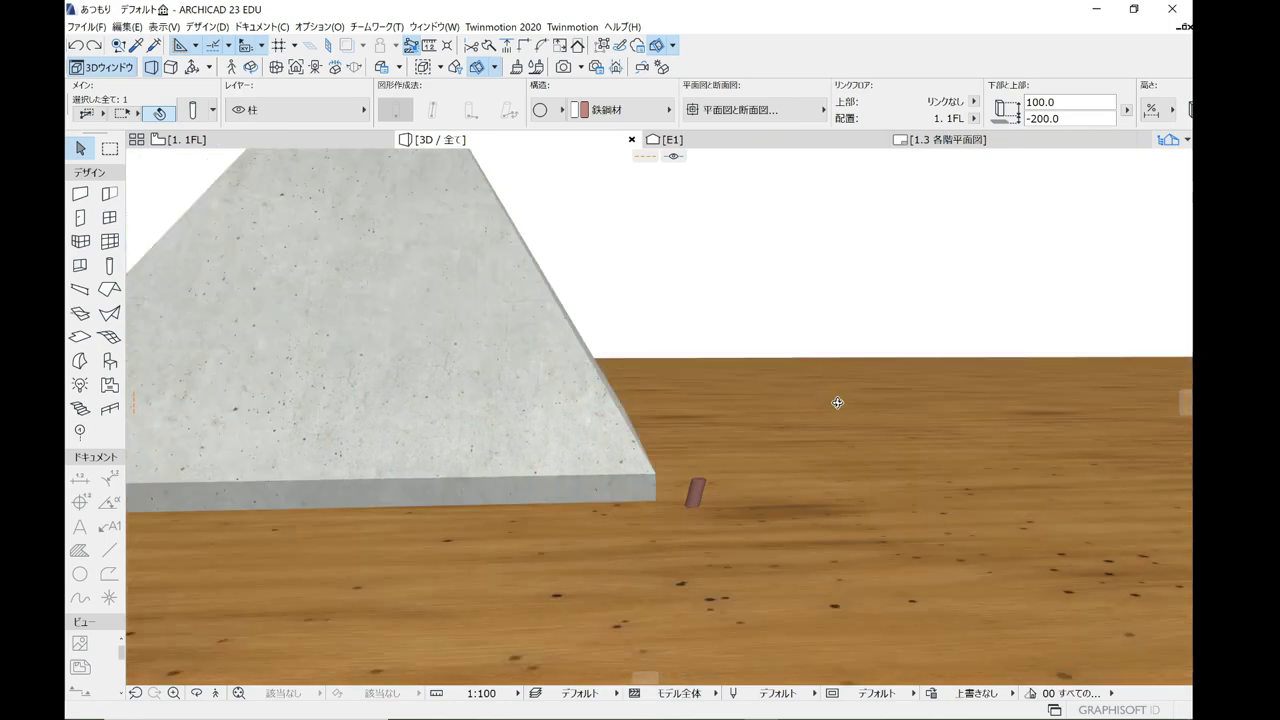
left_click_drag(837, 403, 751, 429)
scroll(797, 423, "down", 3)
scroll(821, 515, "up", 5)
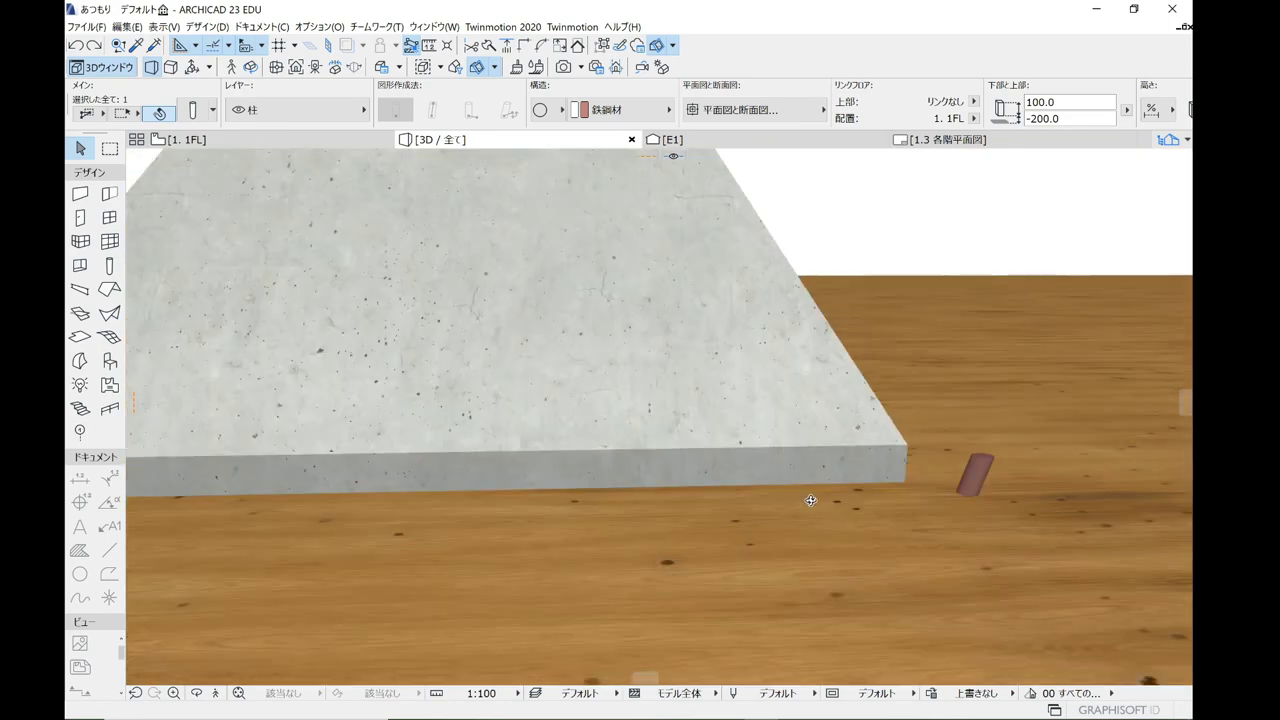
left_click_drag(790, 500, 809, 500)
scroll(809, 500, "down", 4)
mouse_move(738, 371)
left_mouse_down()
mouse_move(706, 491)
mouse_move(247, 228)
left_mouse_up()
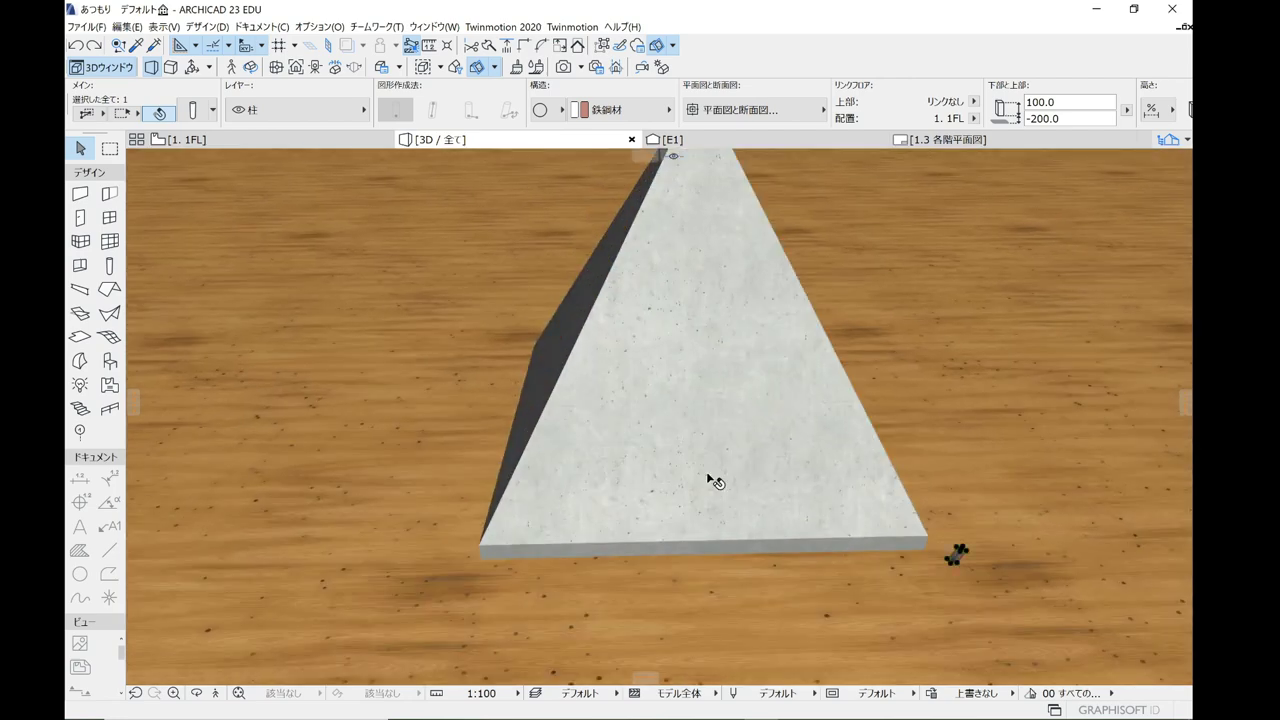
left_click_drag(707, 476, 614, 561)
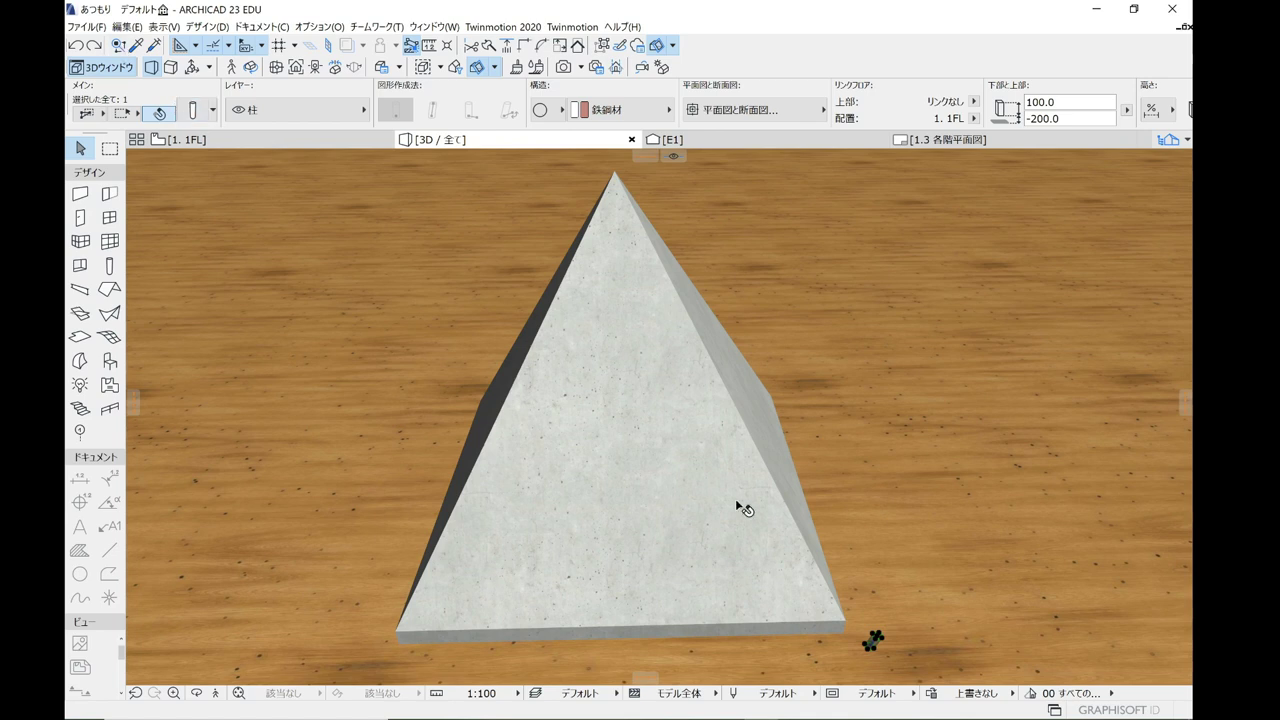
- Undo twice to bring back the corner pegs at the slab corners, then deselect
key("ctrl+z")
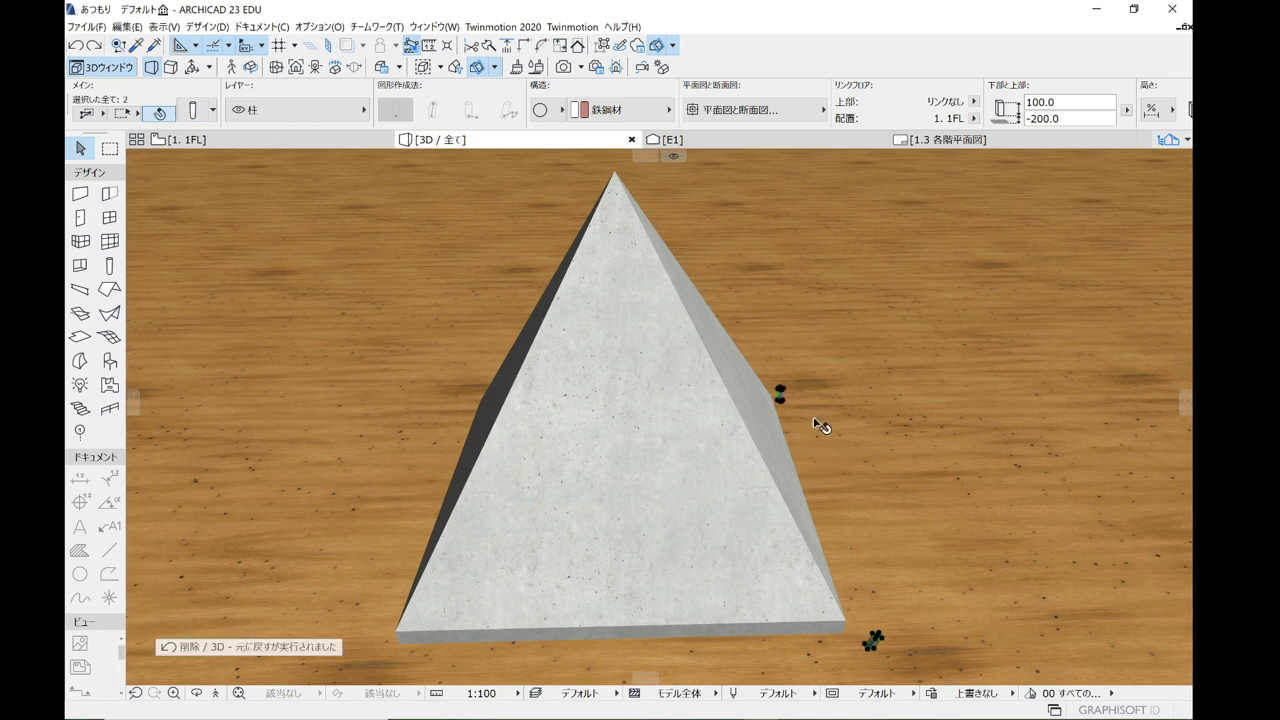
key("ctrl+z")
scroll(488, 316, "down", 2)
key("Escape")
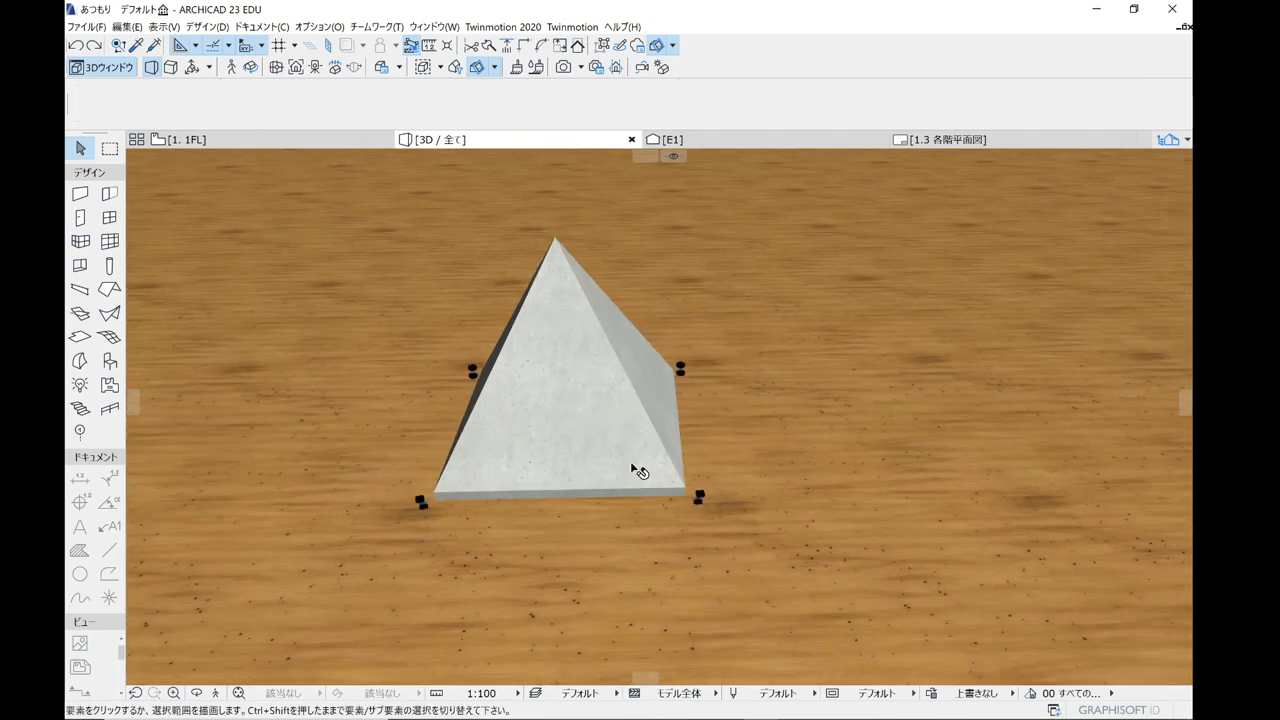
scroll(631, 468, "down", 1)
mouse_move(631, 468)
left_mouse_down()
mouse_move(637, 366)
mouse_move(634, 400)
mouse_move(662, 393)
mouse_move(646, 403)
mouse_move(555, 390)
mouse_move(451, 466)
mouse_move(466, 460)
left_mouse_up()
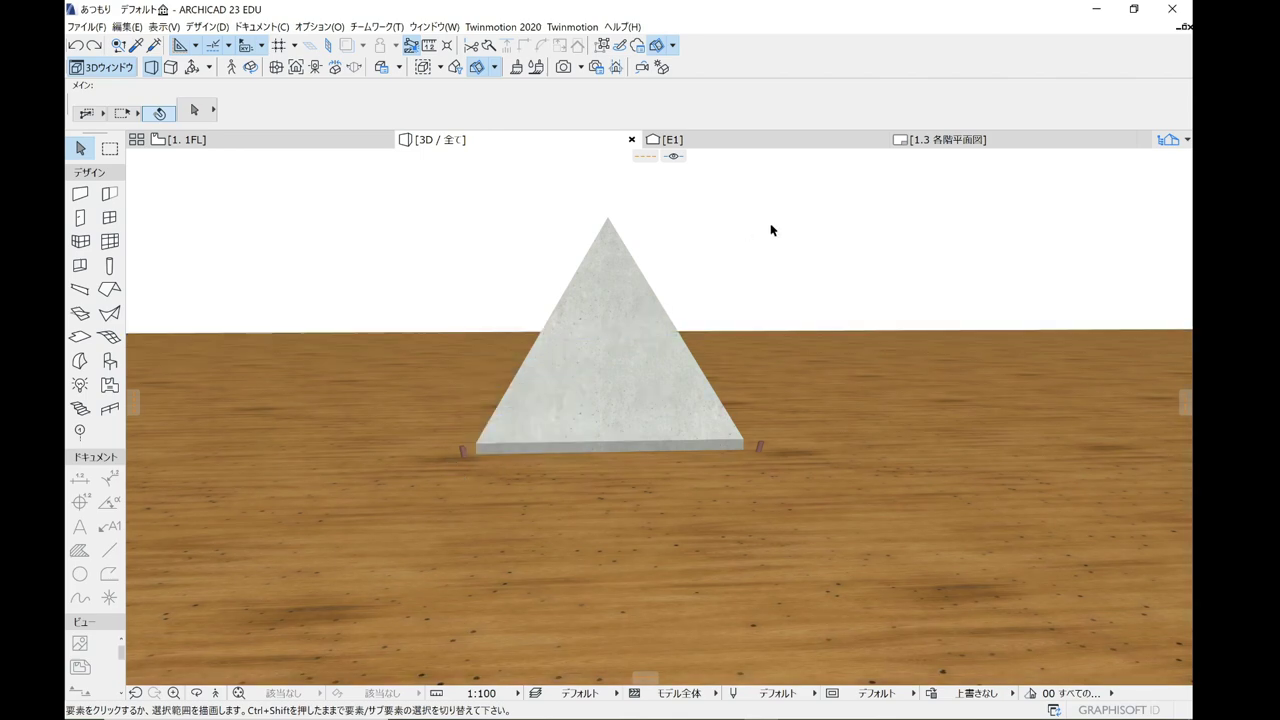
- Restore the deleted mailbox post at the pyramid's front-left corner and deselect it
scroll(737, 334, "up", 3)
scroll(737, 334, "down", 3)
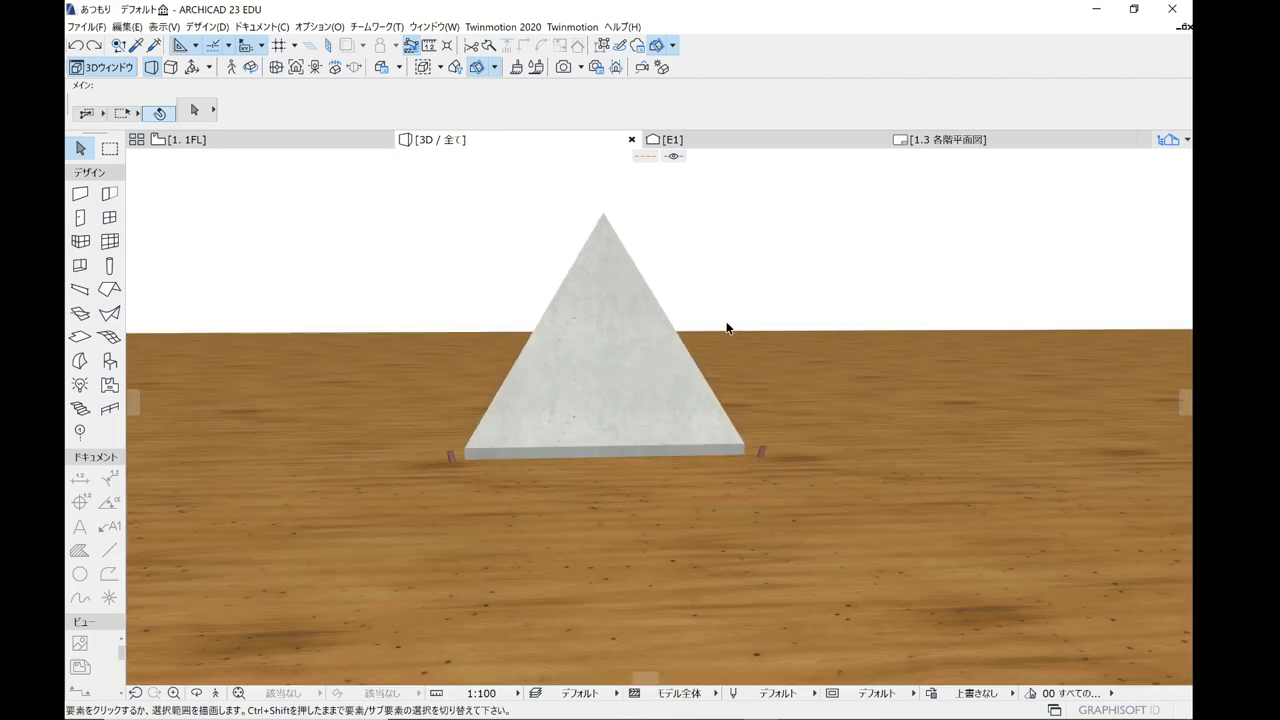
key("ctrl+z")
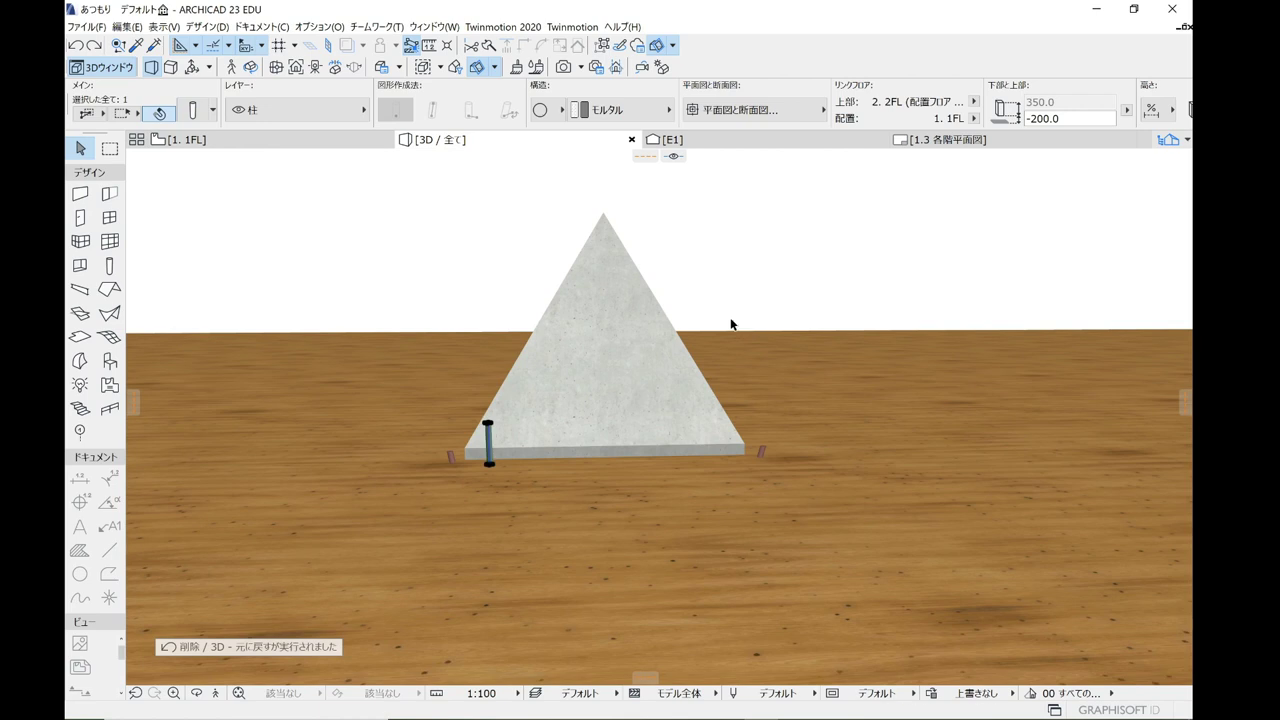
scroll(497, 446, "up", 1)
scroll(497, 446, "up", 2)
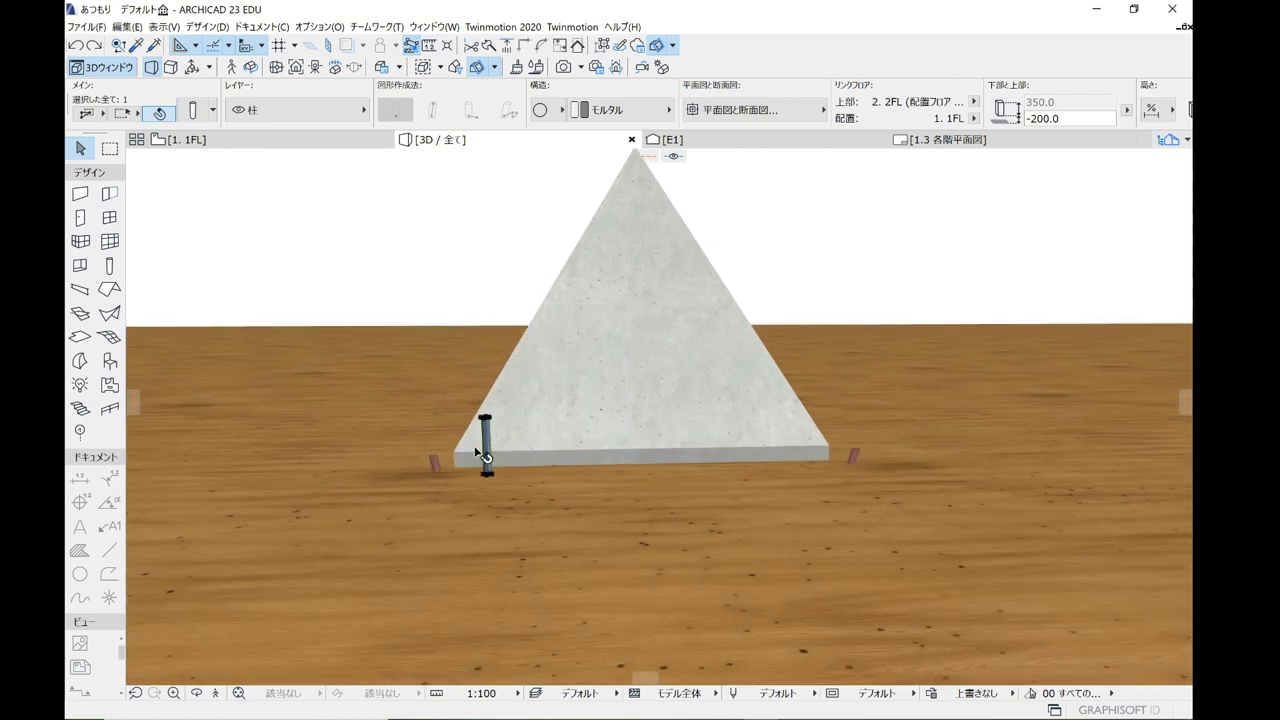
scroll(491, 425, "up", 2)
scroll(491, 425, "up", 2)
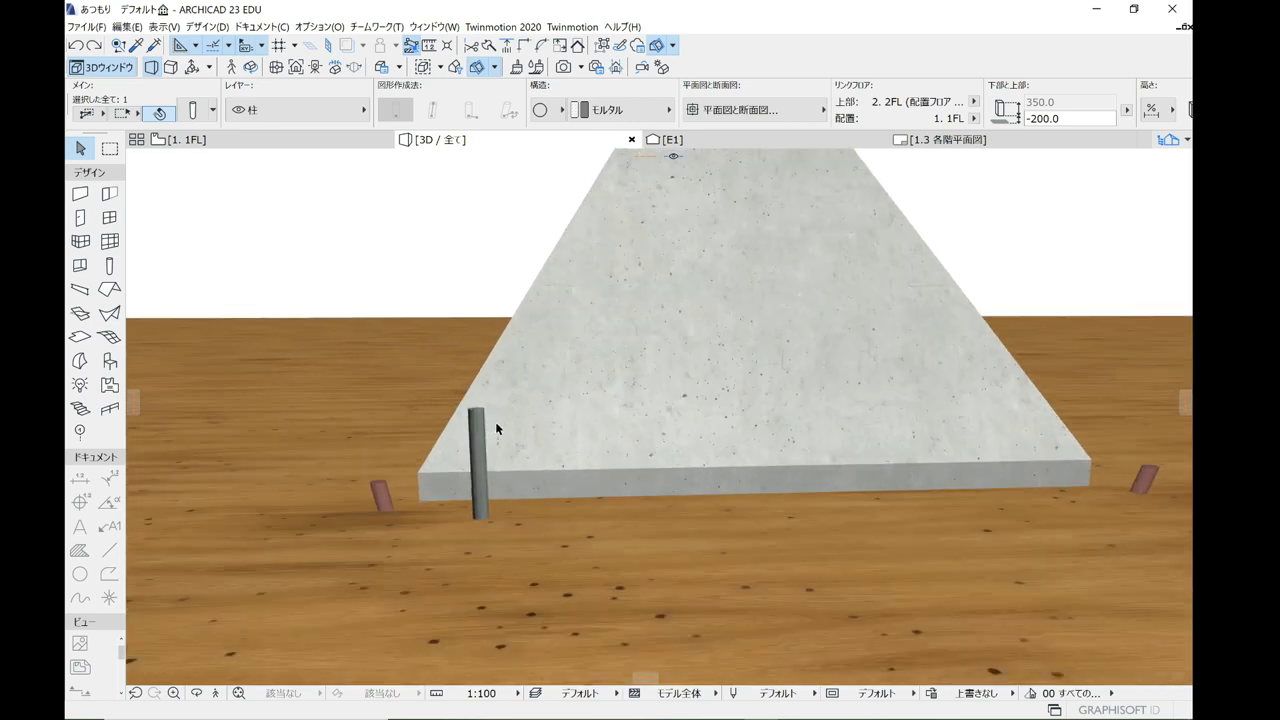
left_click(473, 240)
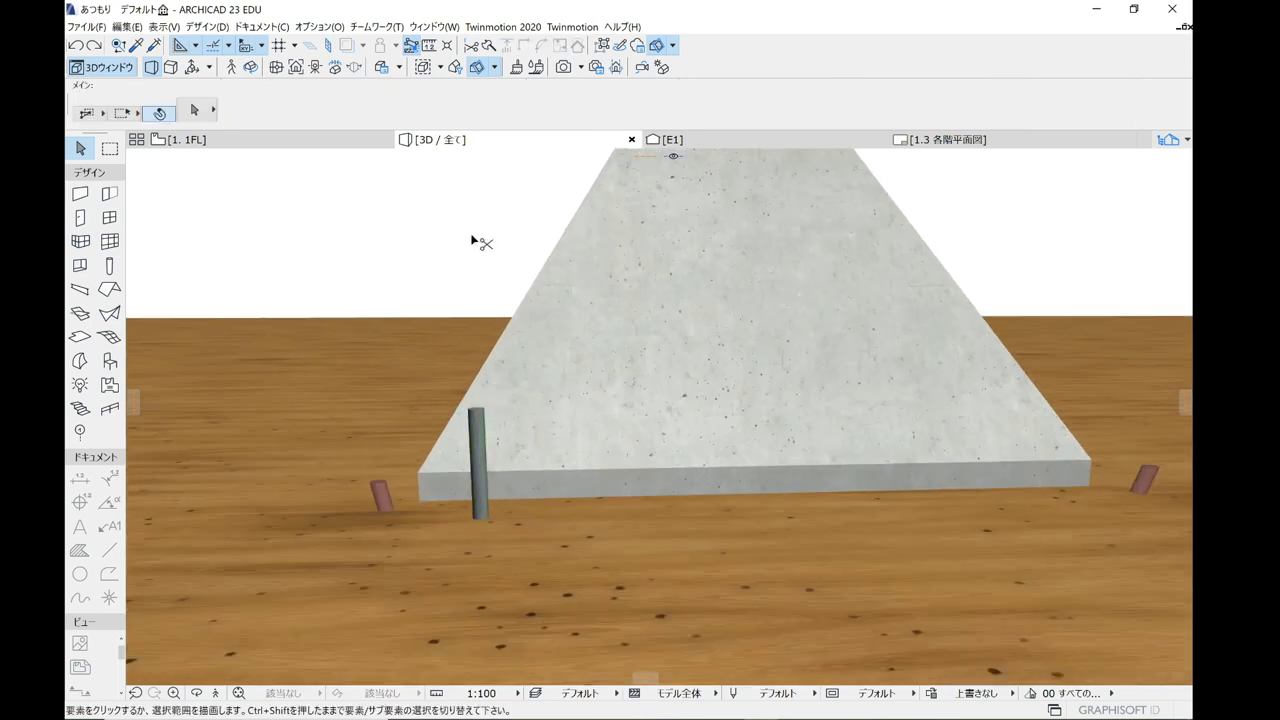
- Restore the slab atop the post and the mailbox's surrounding walls, then deselect and check
key("ctrl+z")
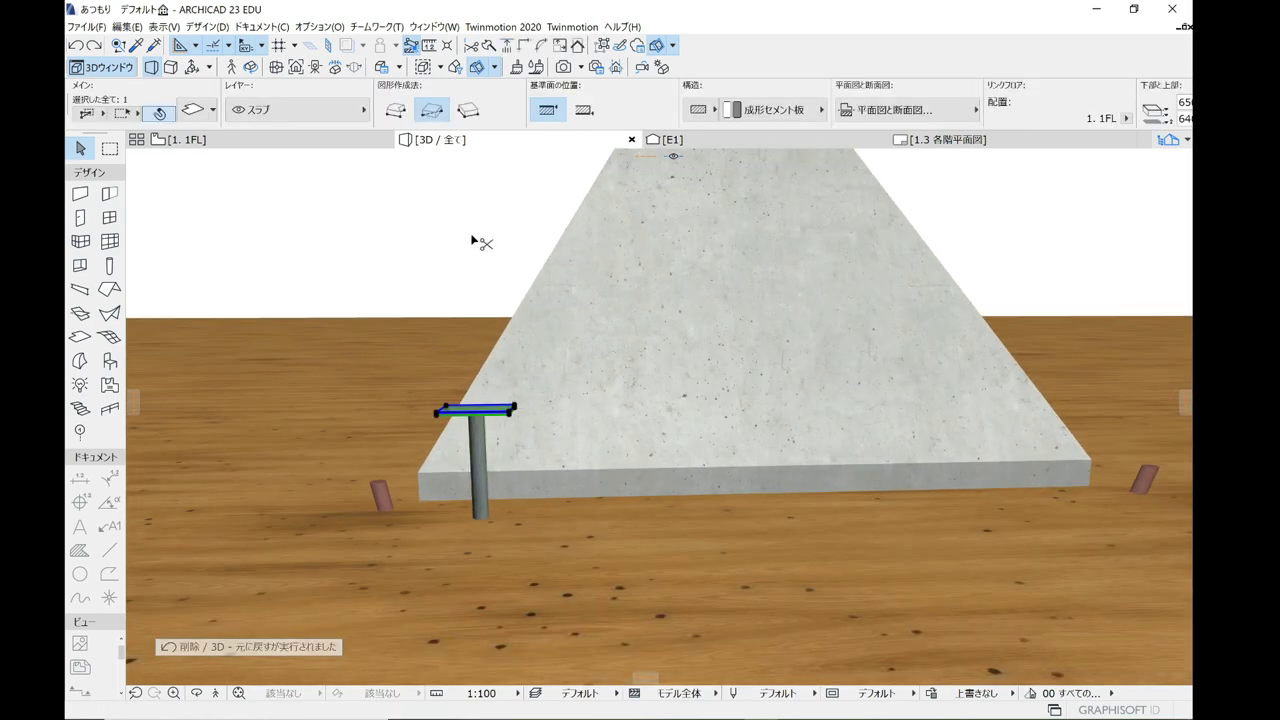
key("ctrl+z")
key("ctrl+z")
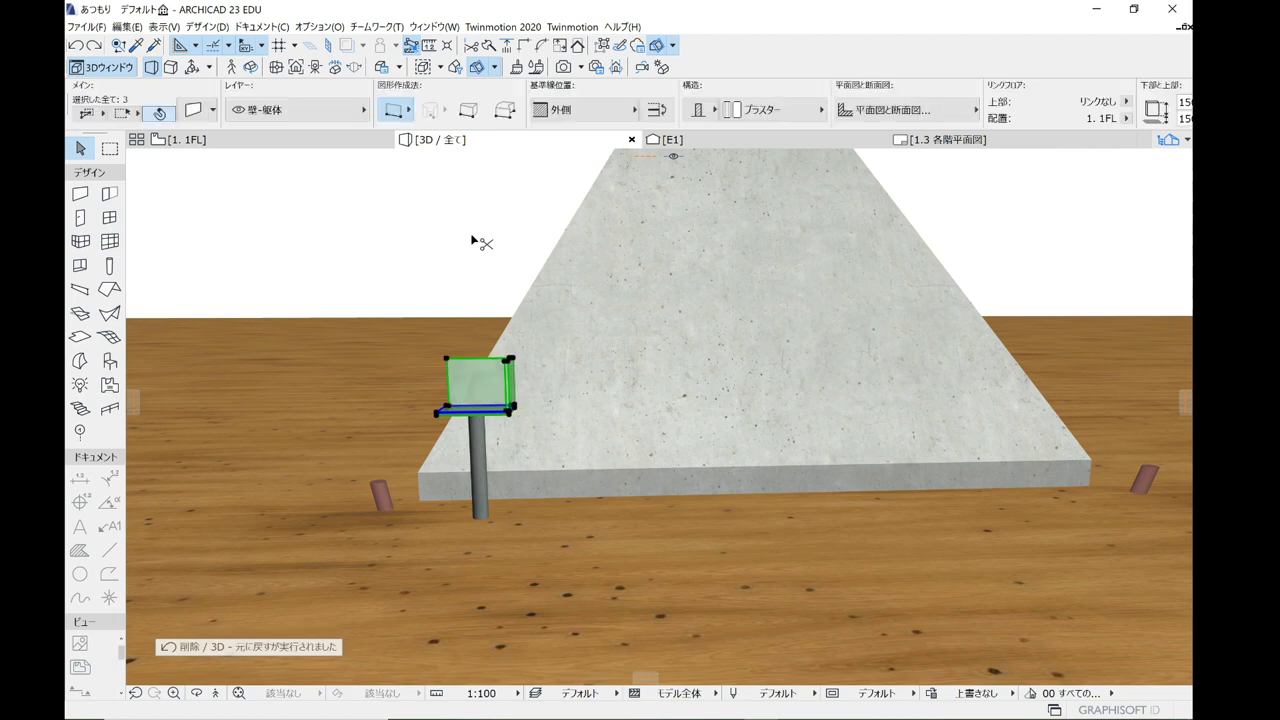
key("ctrl+z")
key("ctrl+z")
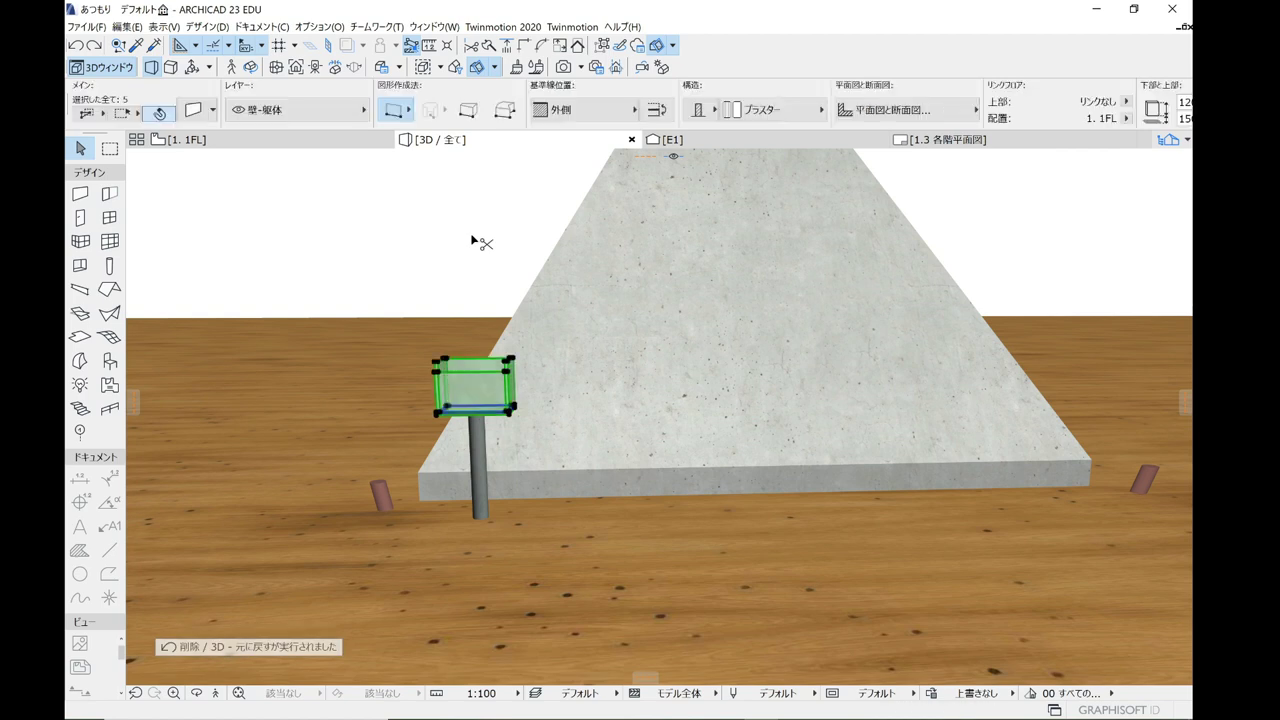
key("ctrl+z")
key("Escape")
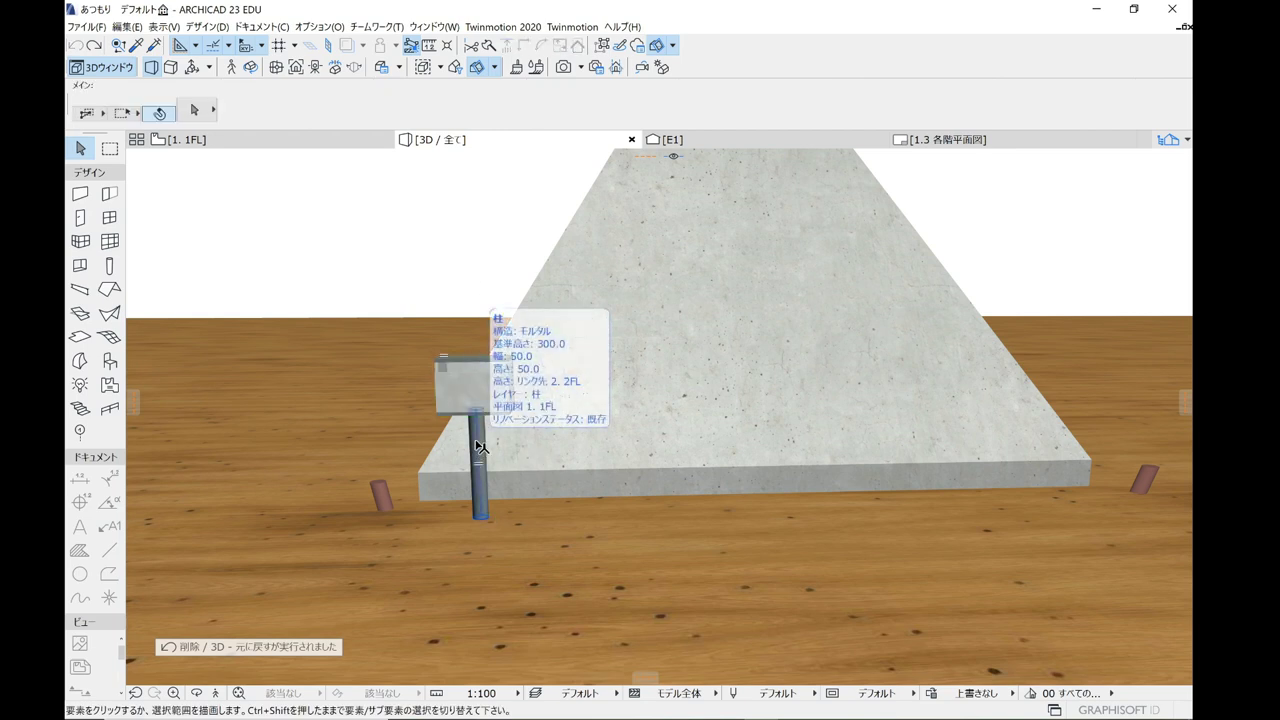
left_click(476, 422)
key("Escape")
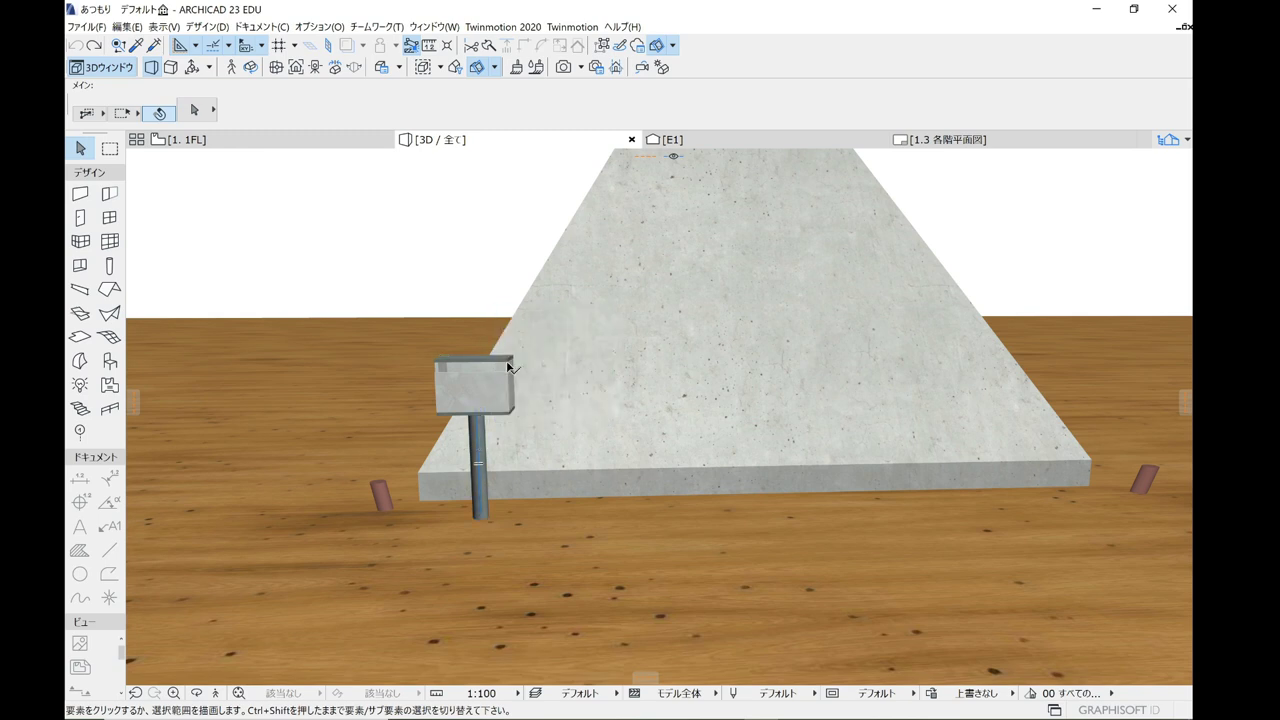
left_click(505, 381)
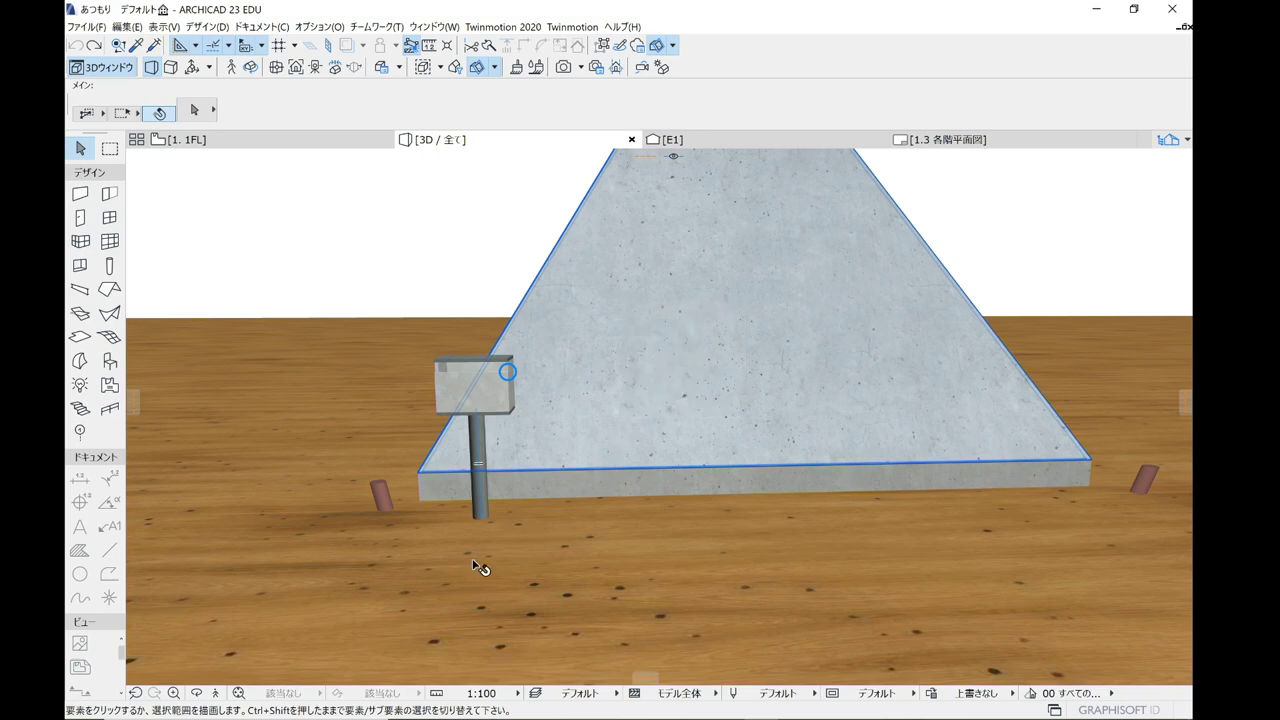
mouse_move(480, 563)
middle_mouse_down("shift")
mouse_move(372, 567)
mouse_move(656, 466)
mouse_move(593, 436)
mouse_move(590, 465)
mouse_move(630, 440)
mouse_move(611, 422)
mouse_move(700, 406)
mouse_move(654, 423)
mouse_move(663, 417)
middle_mouse_up("shift")
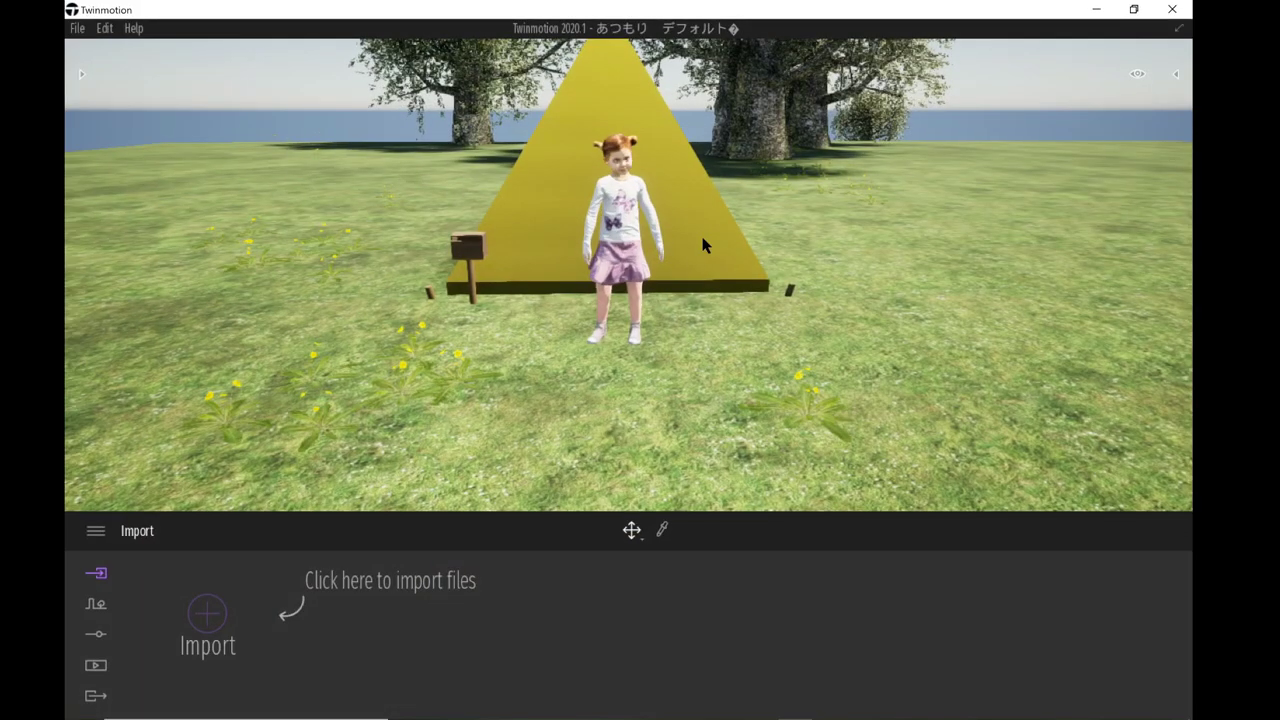
- Zoom out of the Twinmotion tent scene
scroll(741, 230, "down", 3)
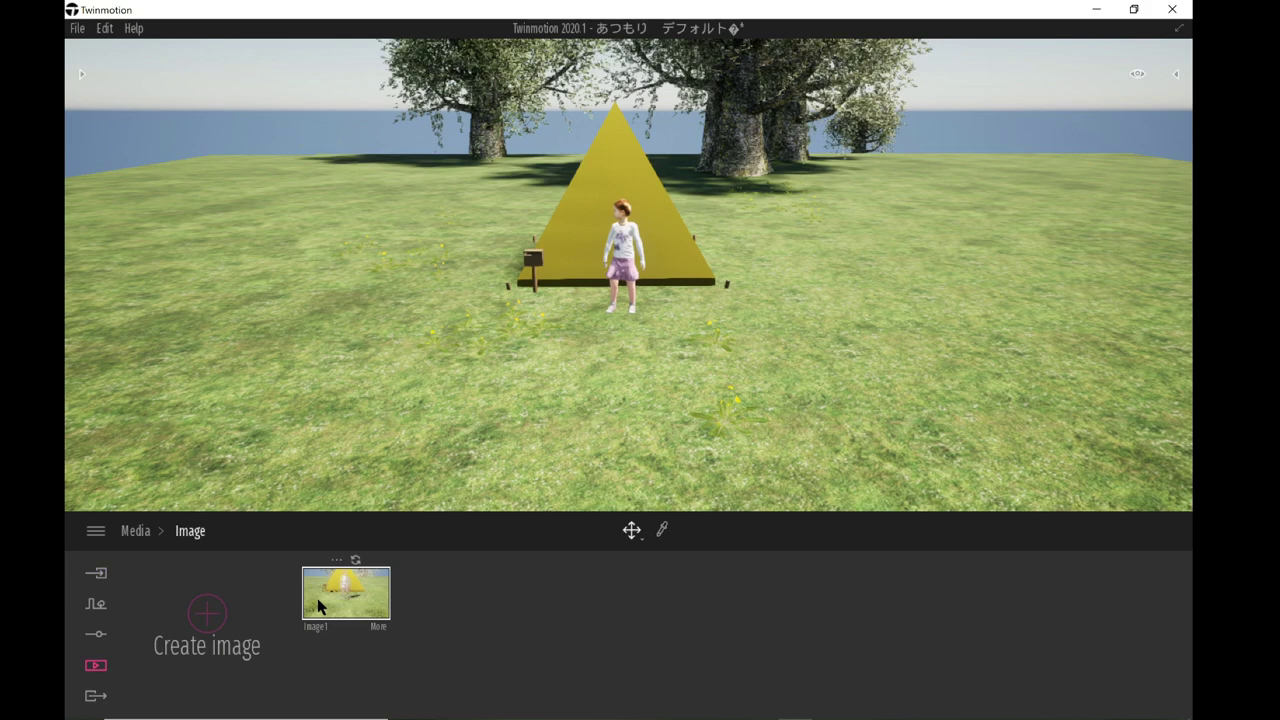
- Open the Image1 camera shot of the tent scene
left_click(320, 606)
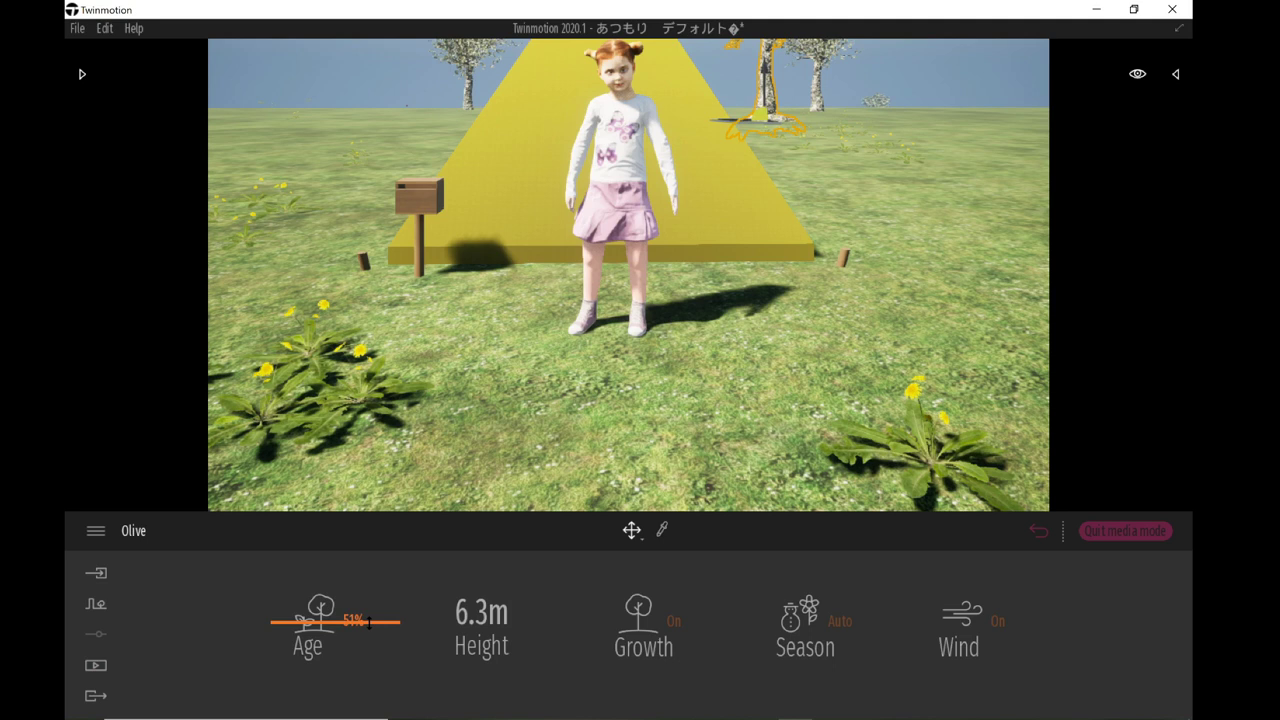
- Drag a Sweet Birch from the Library's Trees into the scene behind the tent
left_click(82, 73)
mouse_move(270, 153)
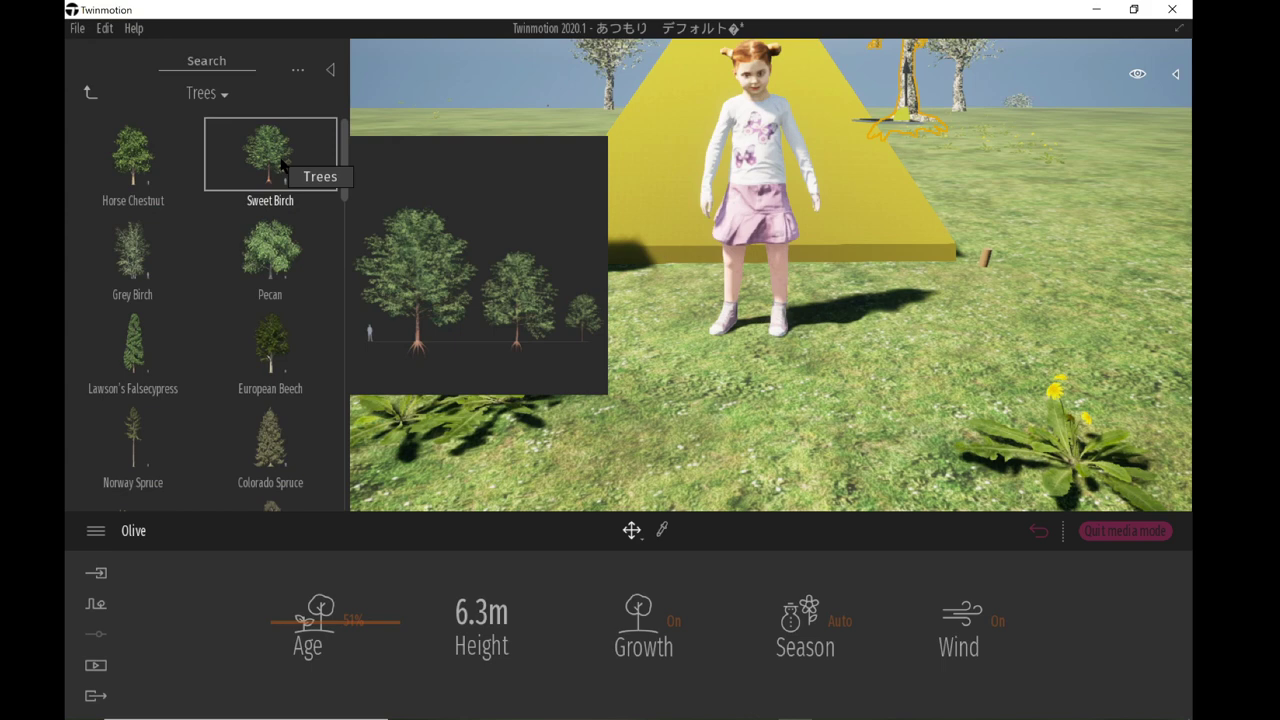
left_click_drag(282, 166, 776, 72)
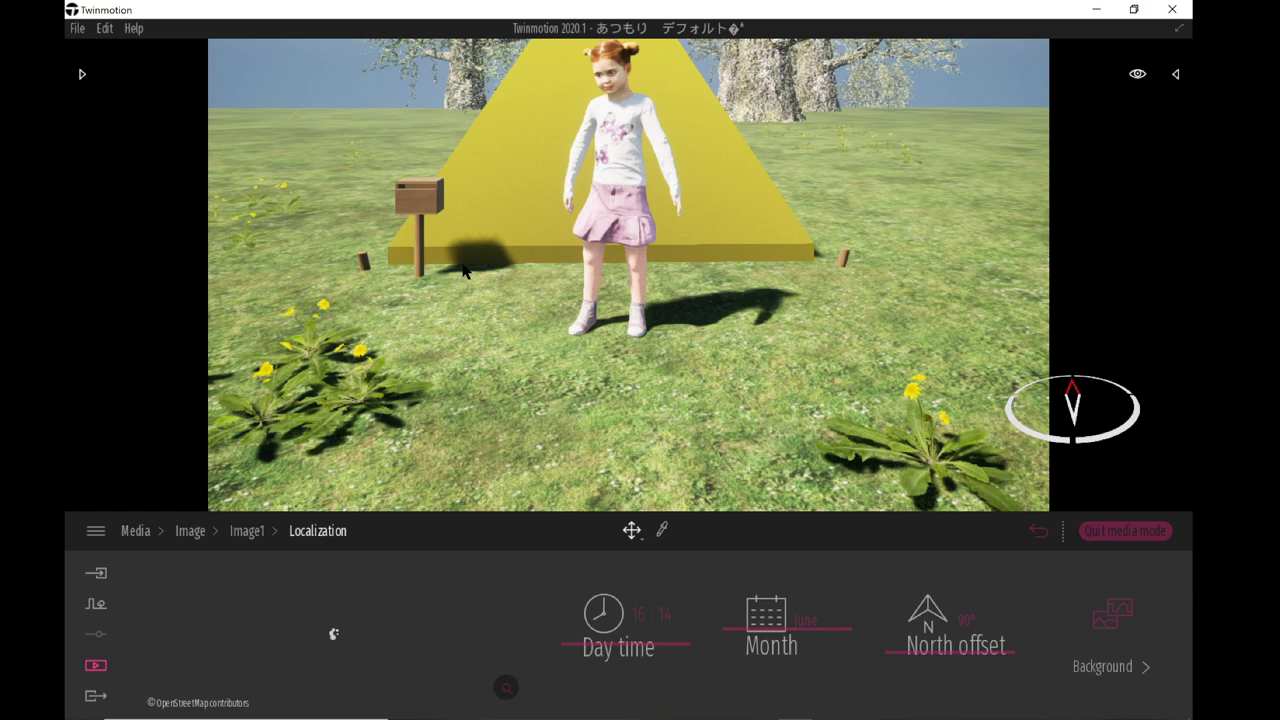
- Go back from Image1's Localization settings to the Media overview
left_click(135, 530)
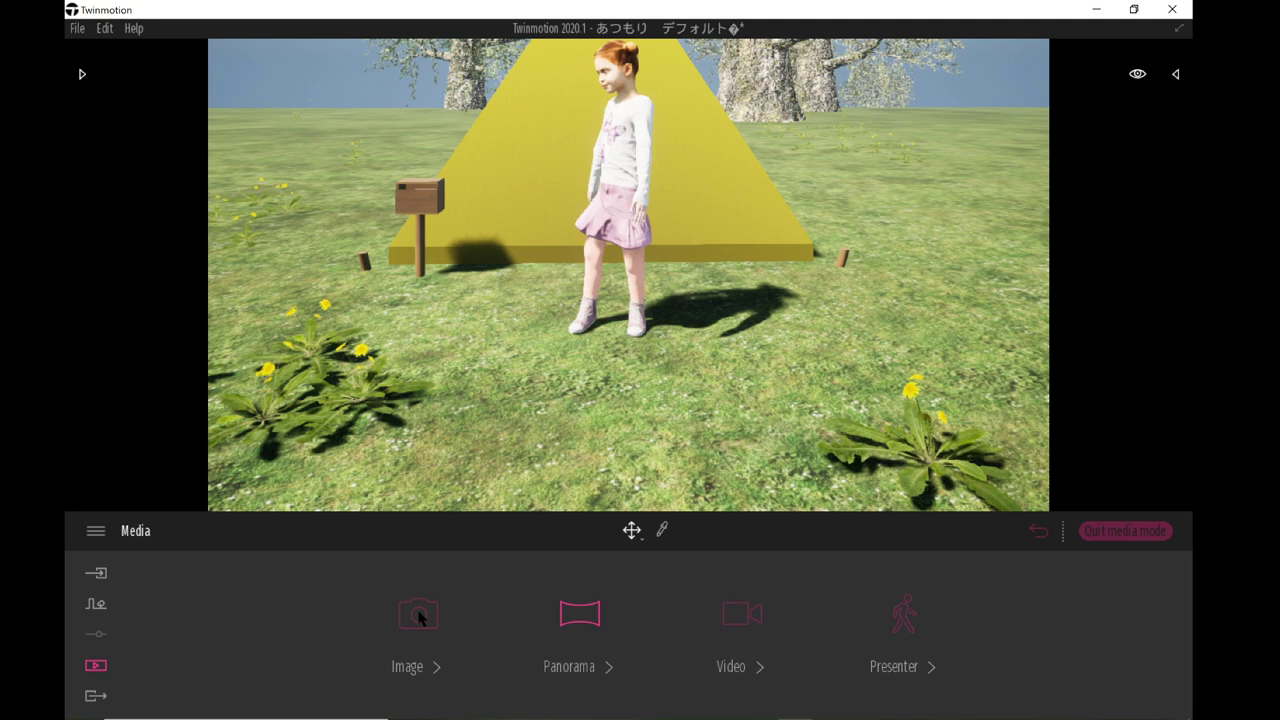
- Open the Image list under Media to show the Image1 still
left_click(420, 619)
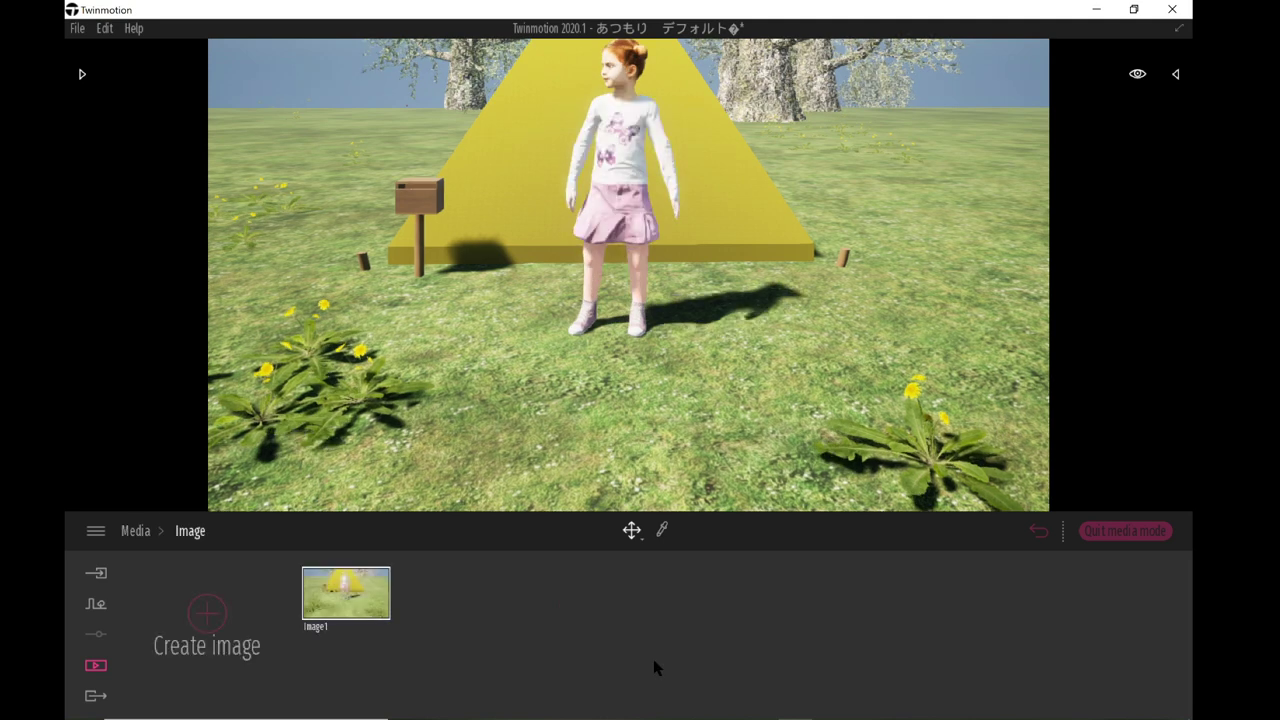